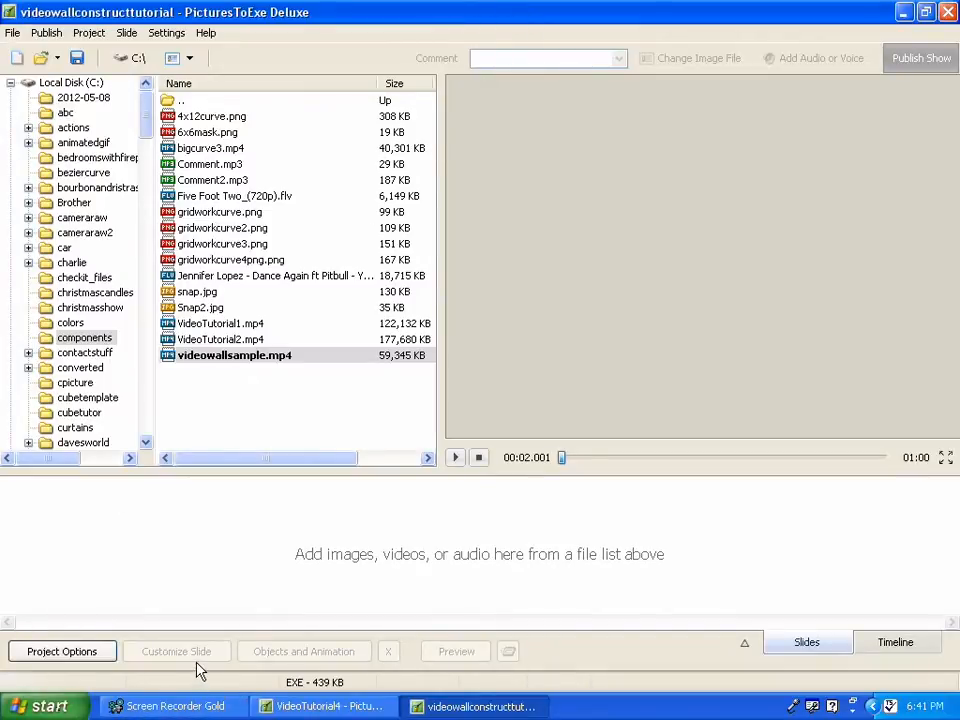
Step: Add videowallsample.mp4 as a slide using the original file, and set the slide duration to 1:00.0
double_click(228, 357)
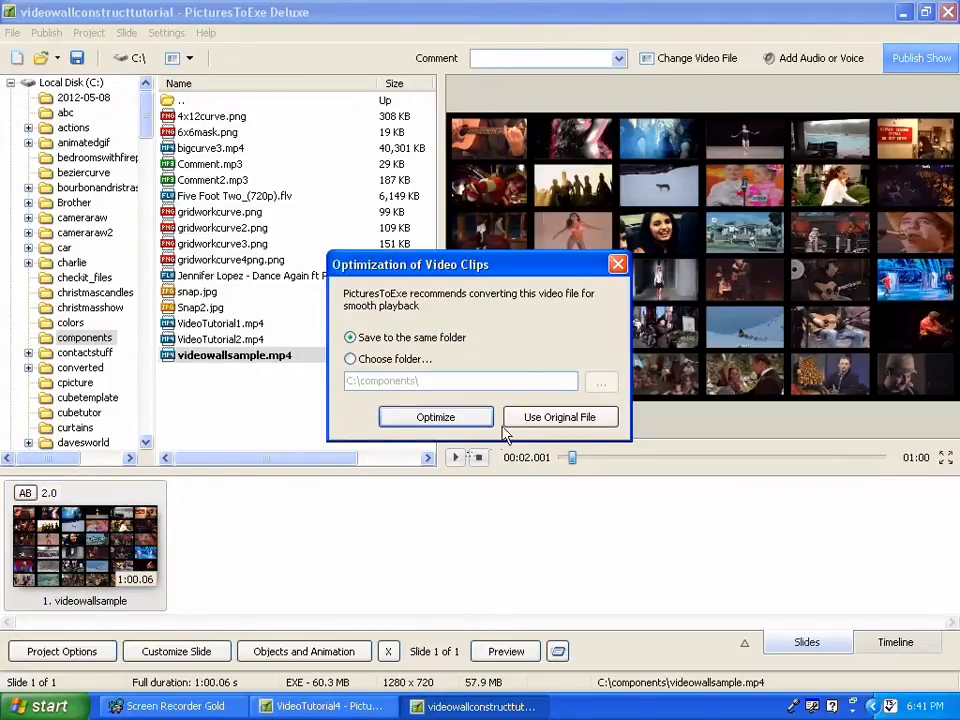
click(558, 420)
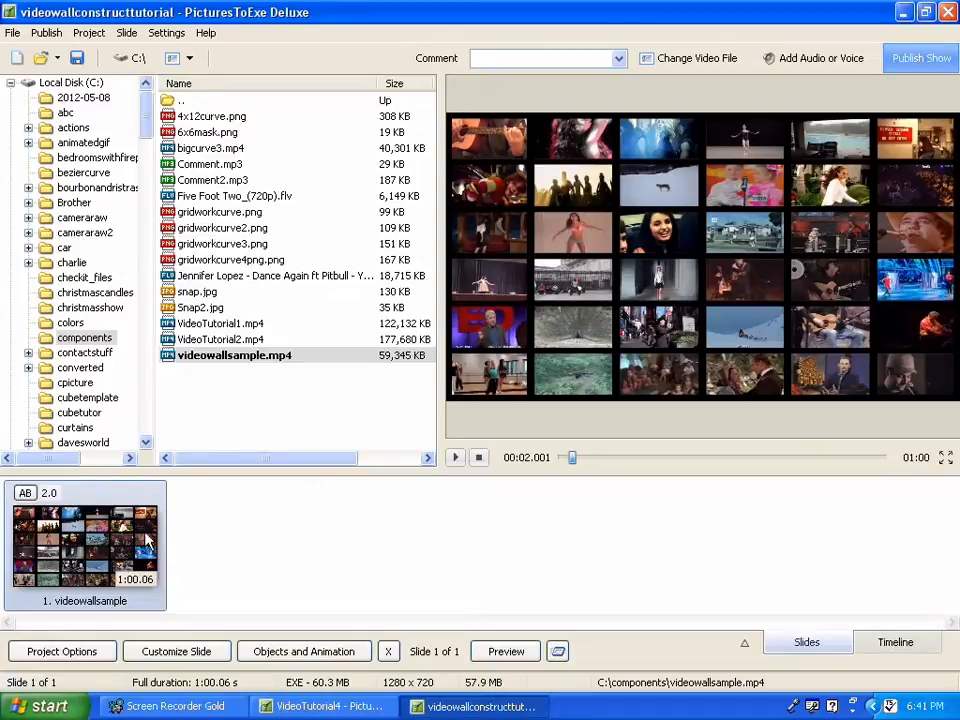
click(172, 653)
double_click(452, 139)
text(00.0)
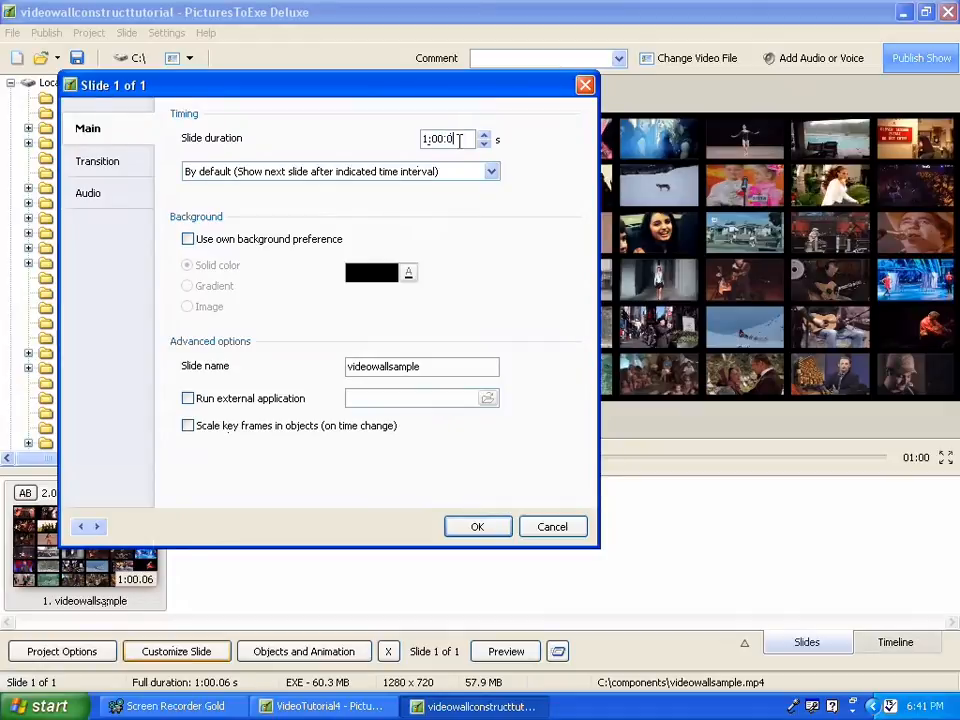
click(484, 530)
Step: Open the slide's objects and animation editor and set the video's start time to 0:02.000
click(318, 656)
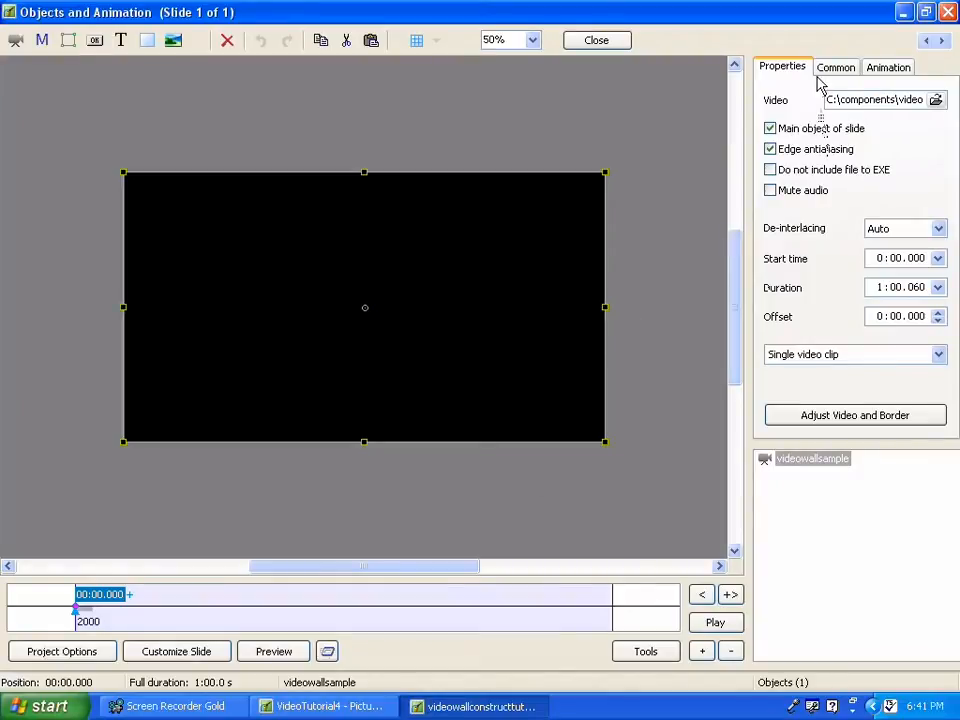
double_click(895, 258)
text(02)
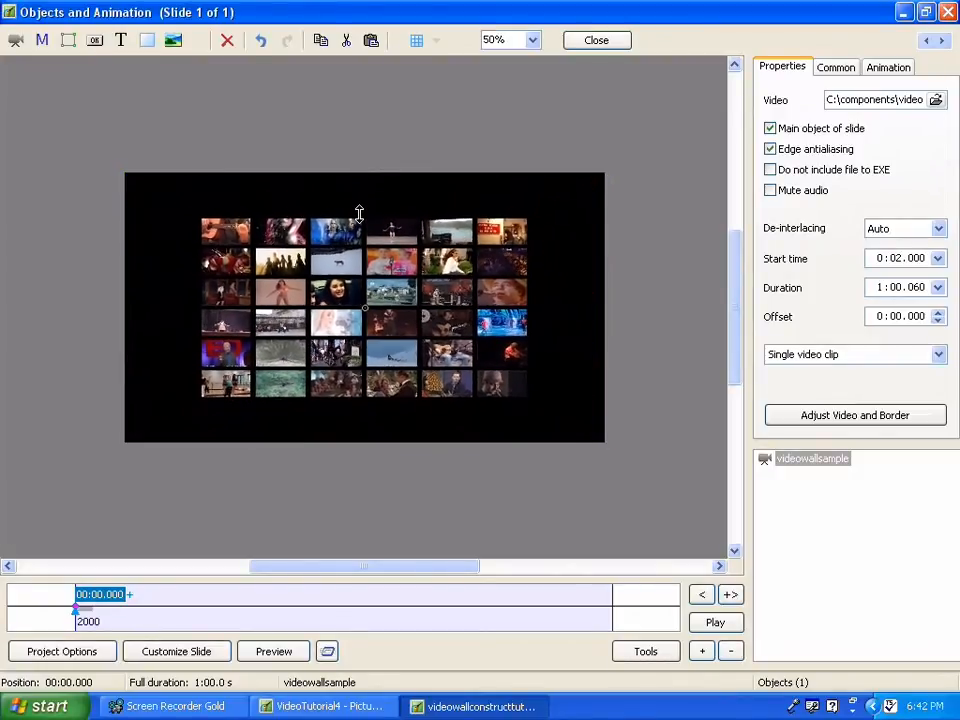
Step: Shrink the video to a zoom of about 48.63, and stretch its horizontal zoom alone to 63.630
drag(356, 240, 356, 241)
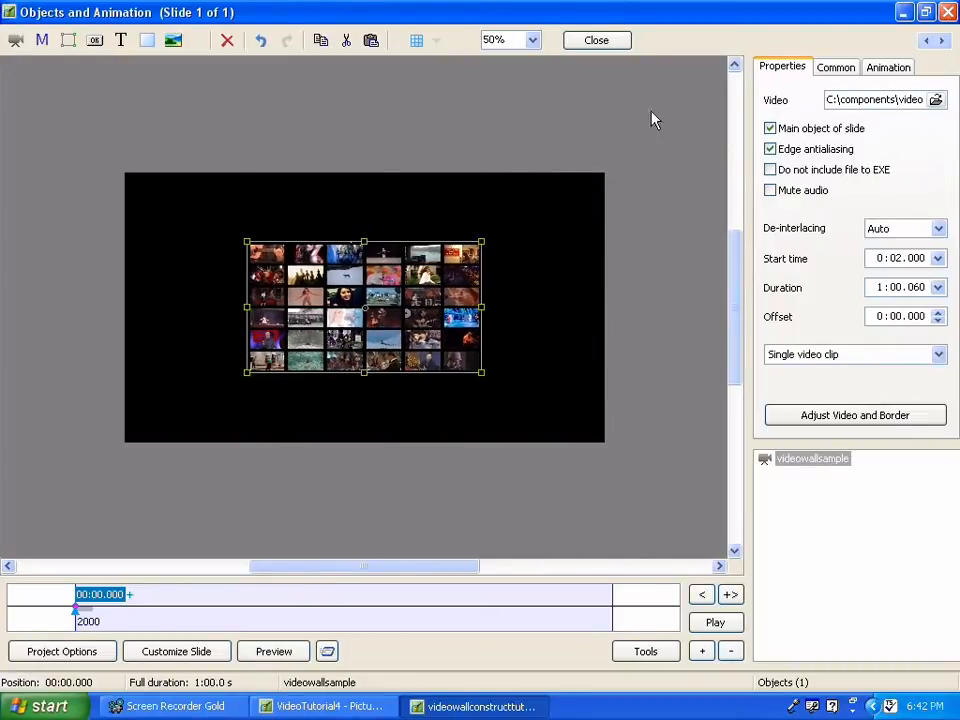
click(891, 69)
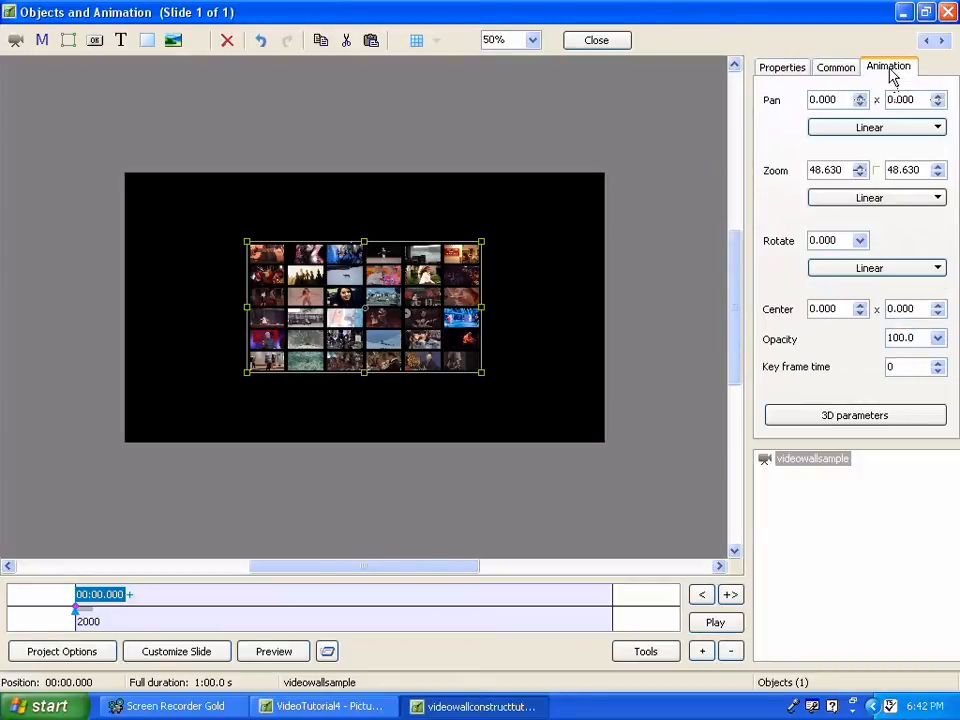
click(860, 175)
click(860, 167)
drag(860, 168, 860, 168)
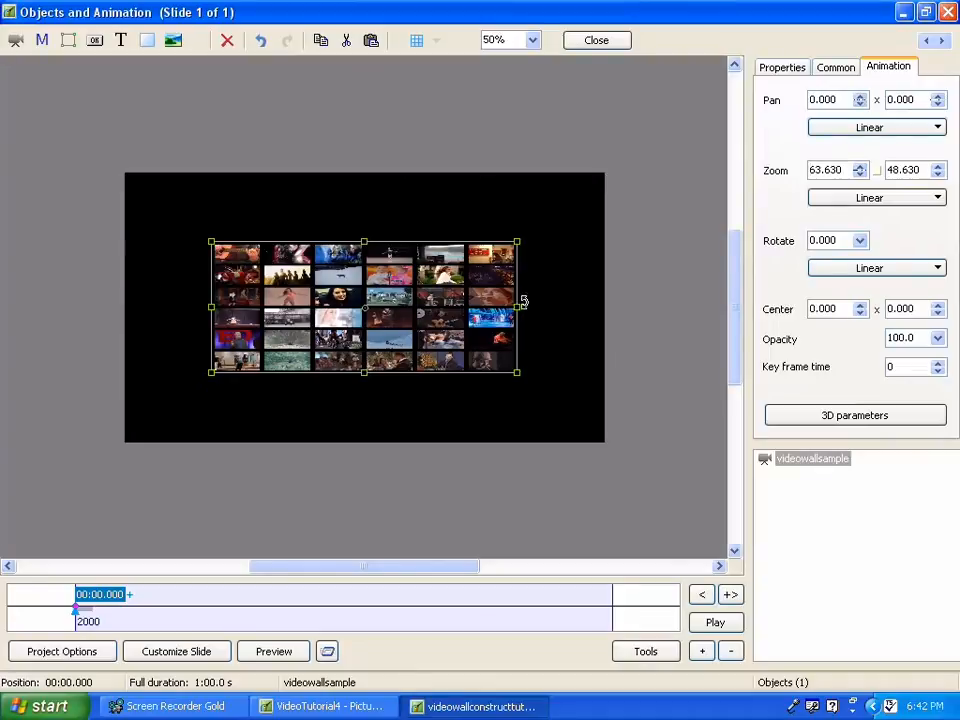
Step: Nest the videowallsample video inside a new frame by cutting it and pasting it into the frame
click(793, 468)
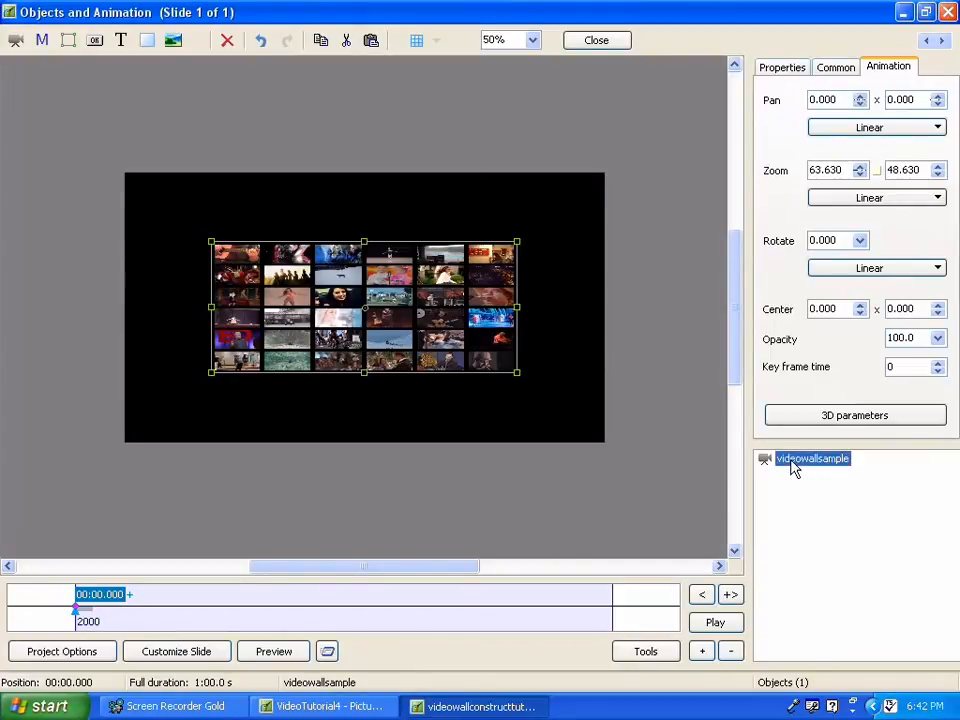
right_click(793, 468)
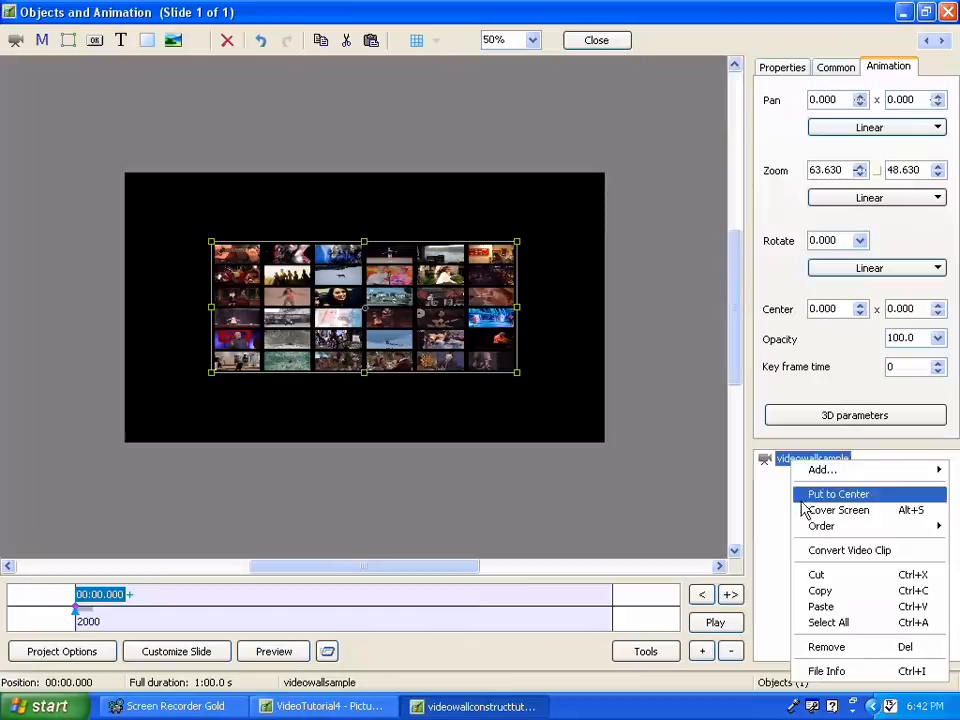
click(815, 576)
right_click(787, 465)
mouse_move(797, 472)
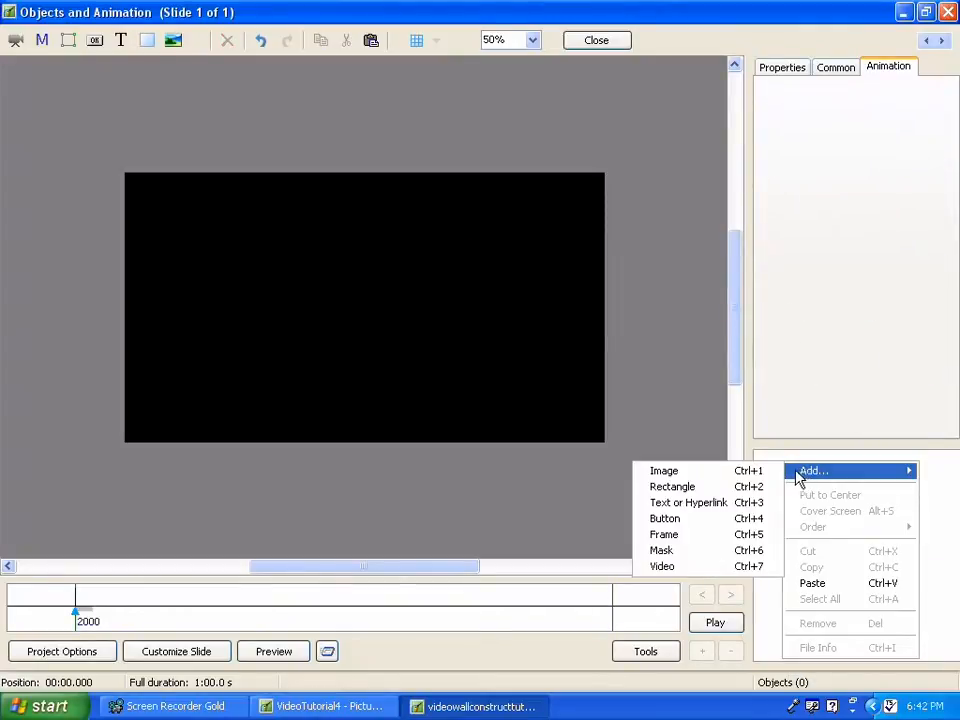
click(690, 542)
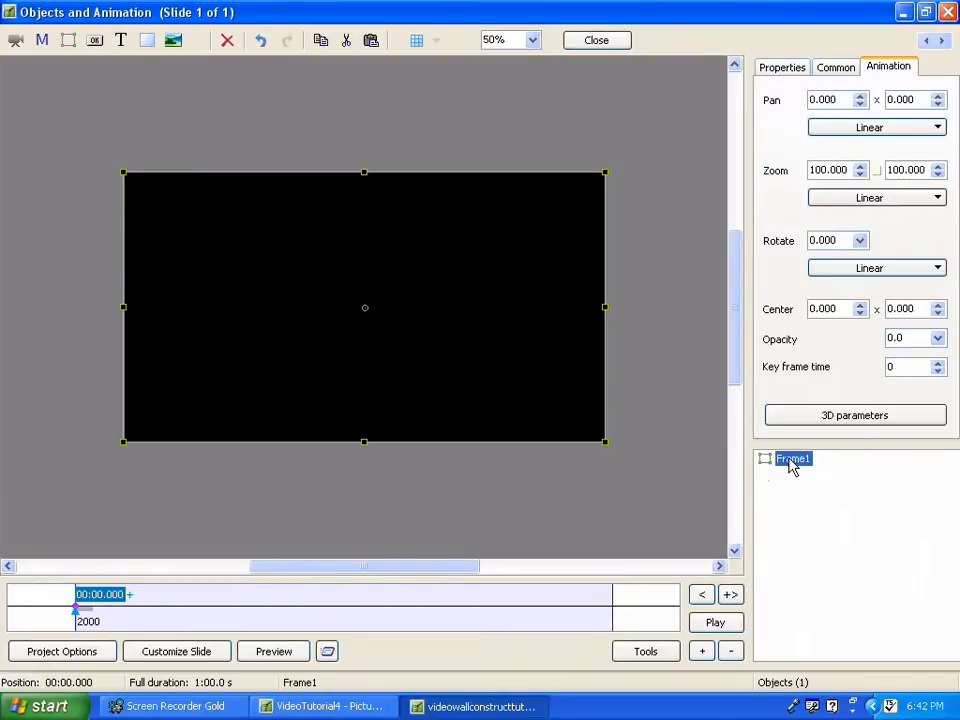
right_click(789, 463)
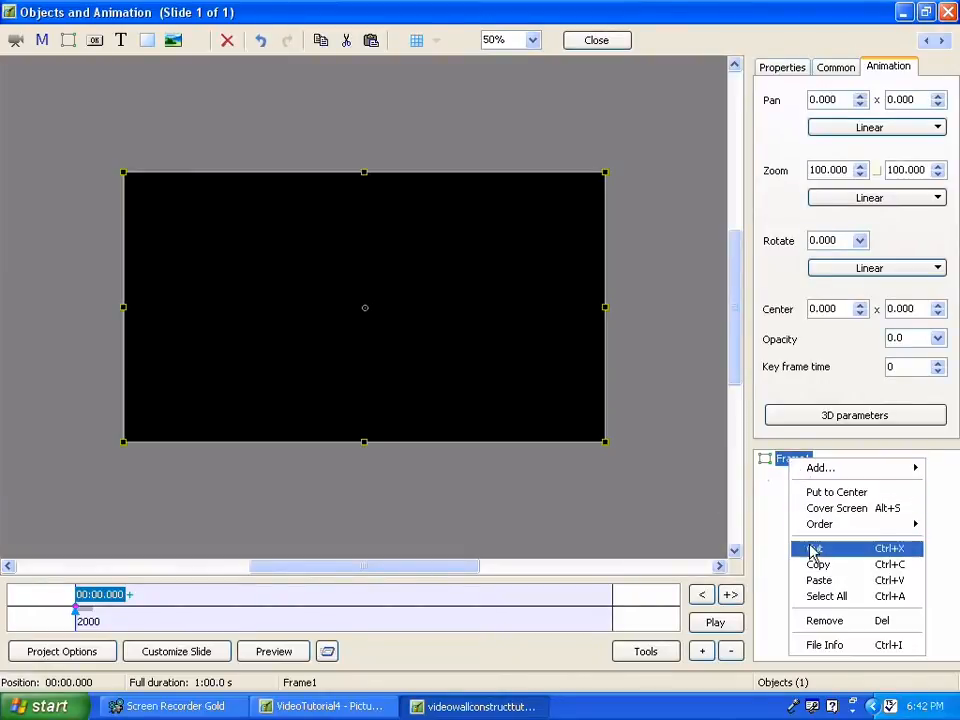
click(816, 581)
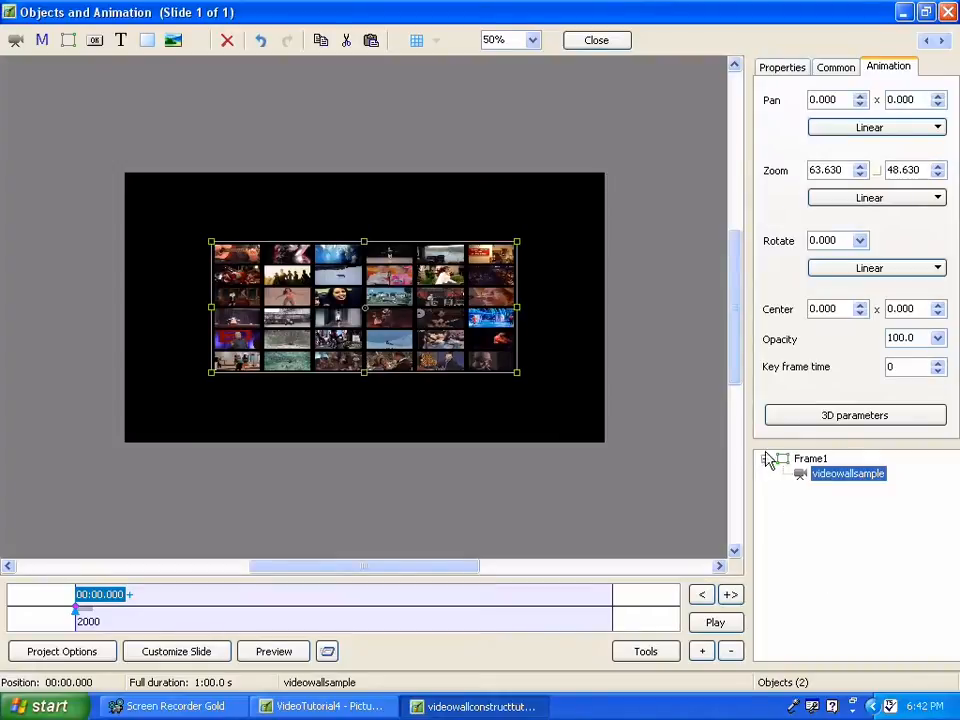
Step: Copy the nested video and paste four more copies of it into Frame1
right_click(826, 471)
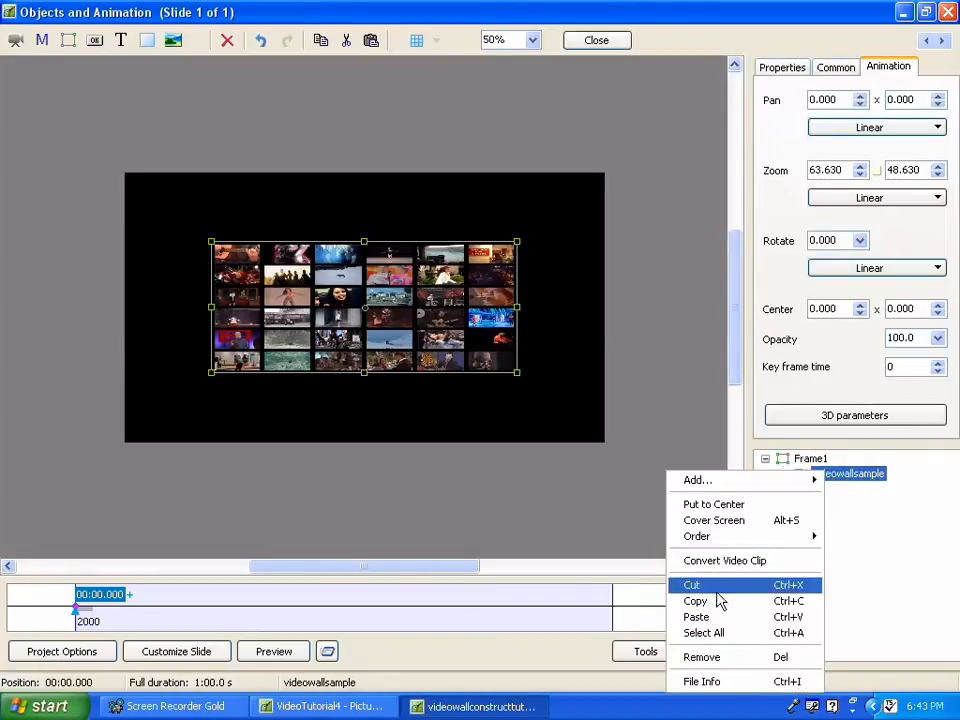
click(716, 602)
click(812, 460)
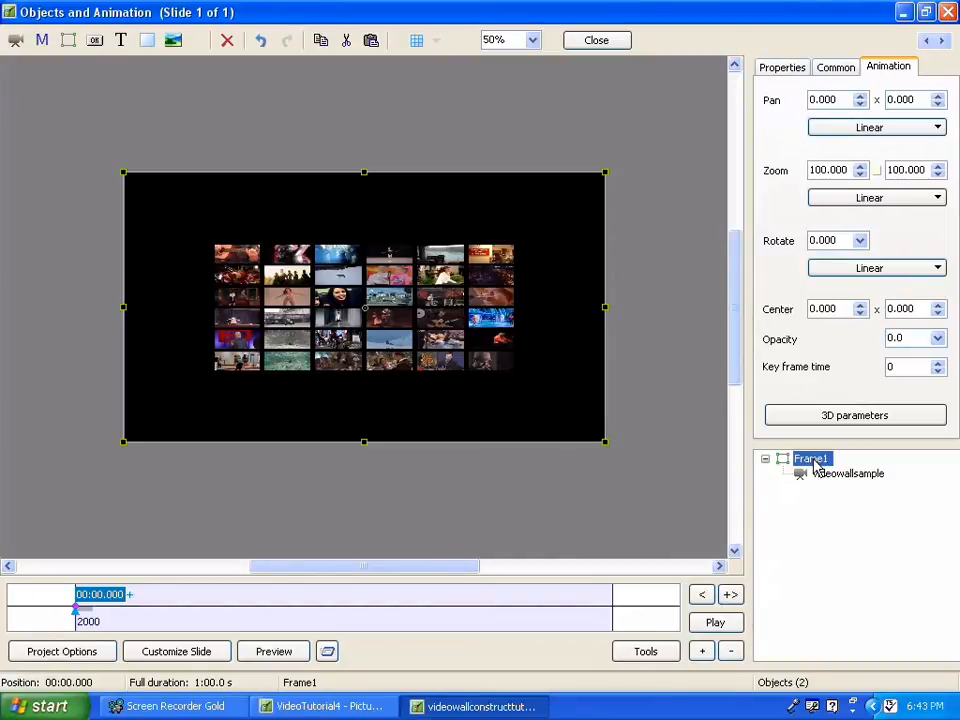
key(ctrl+v)
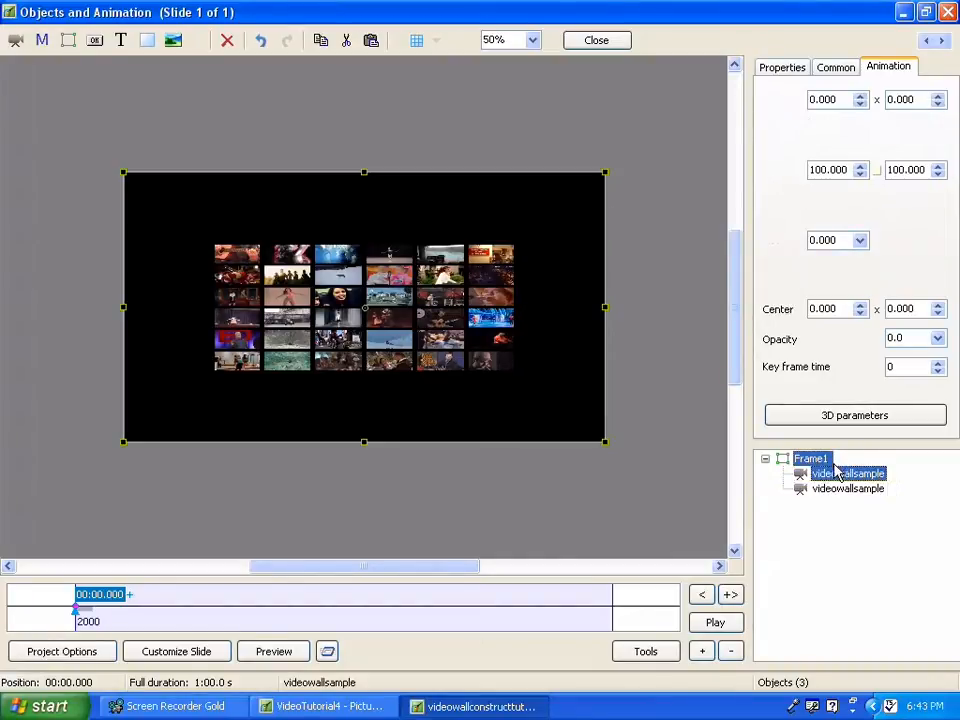
click(811, 459)
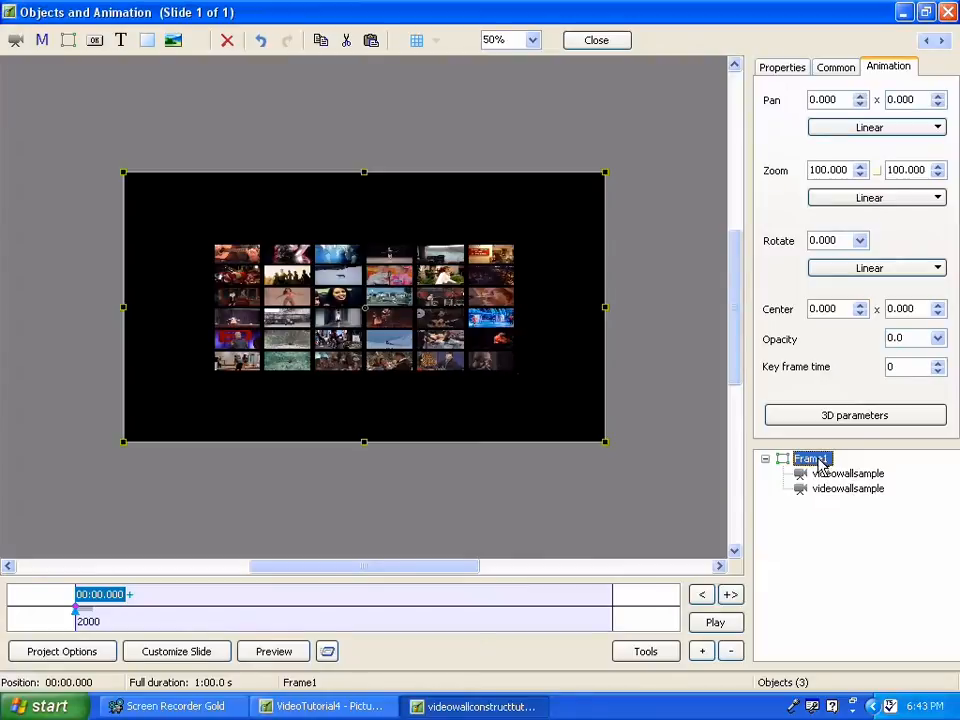
key(ctrl+v)
click(826, 460)
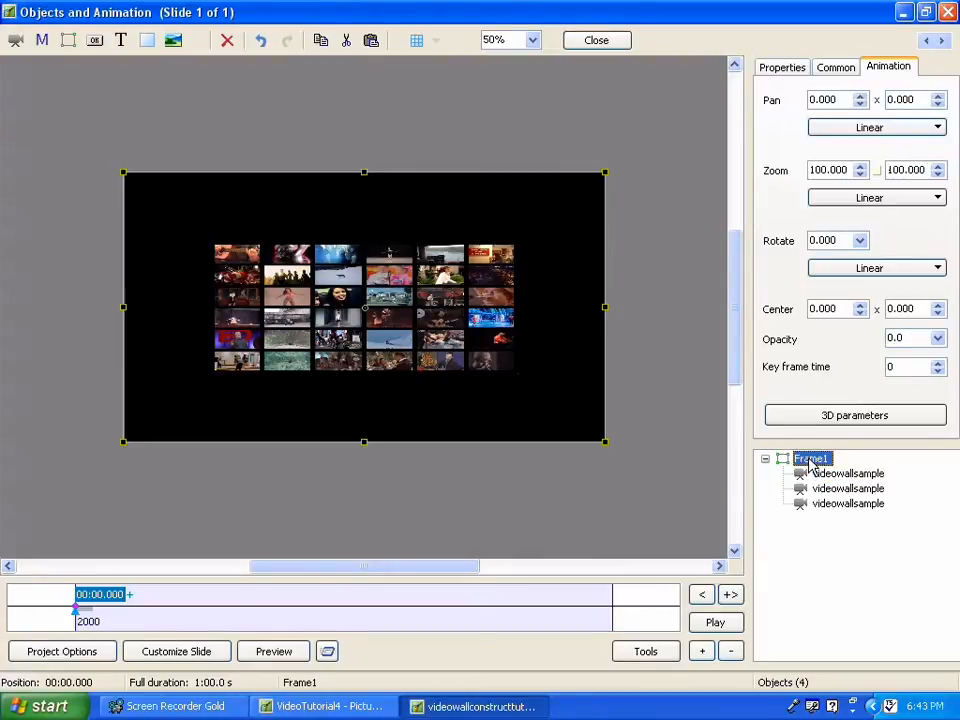
key(ctrl+v)
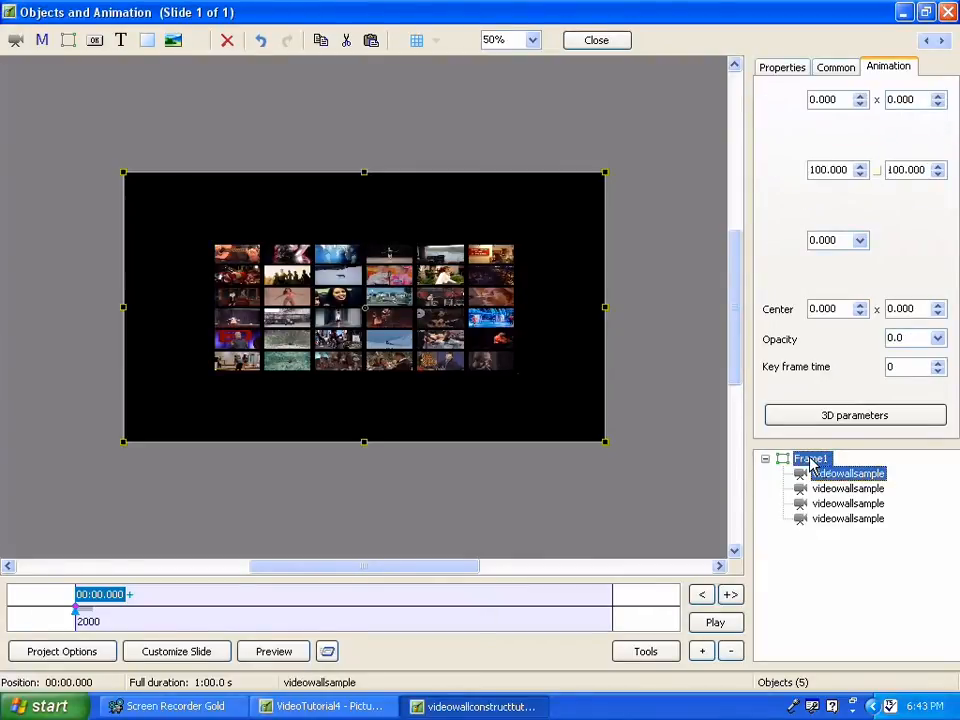
click(812, 460)
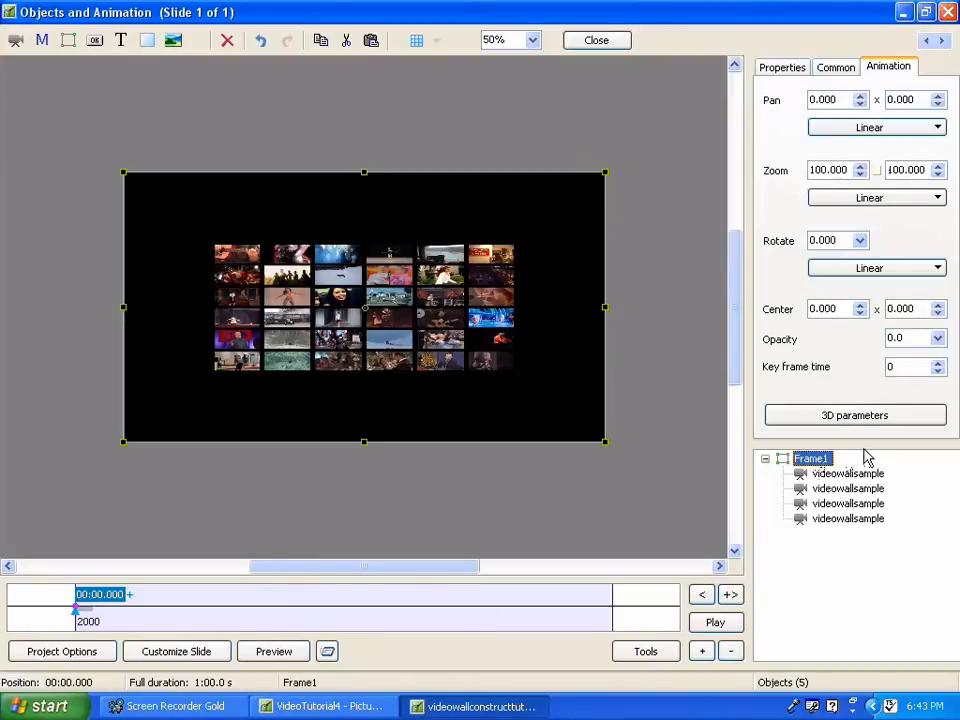
key(ctrl+v)
Step: Move the first video copy directly above the central one, at a pan of 0.000 x about -96.53
click(920, 476)
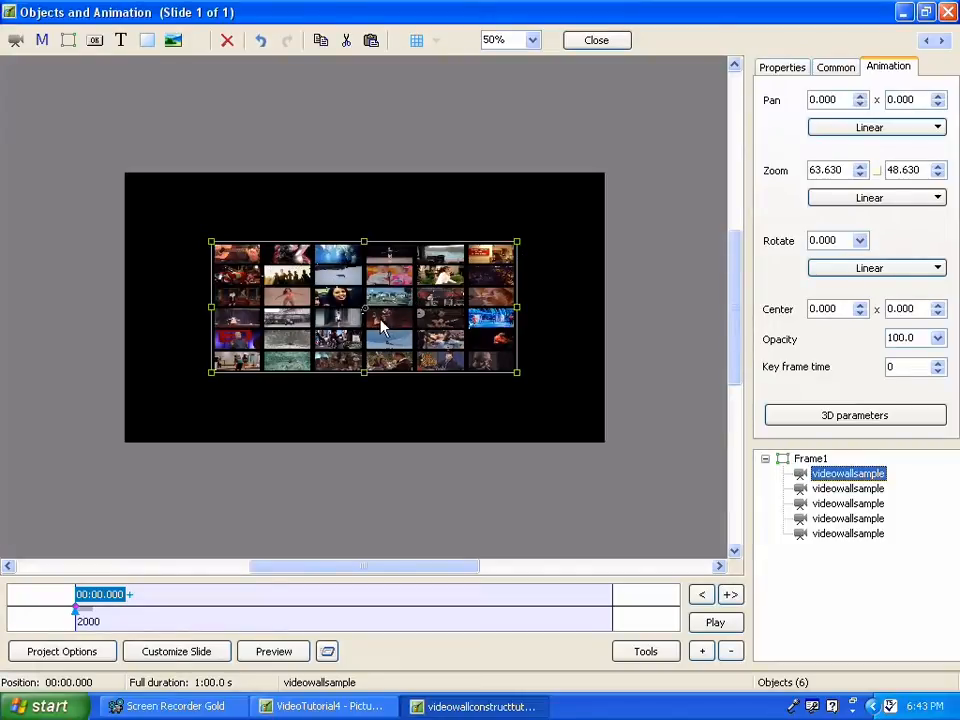
drag(385, 325, 378, 160)
drag(378, 176, 379, 185)
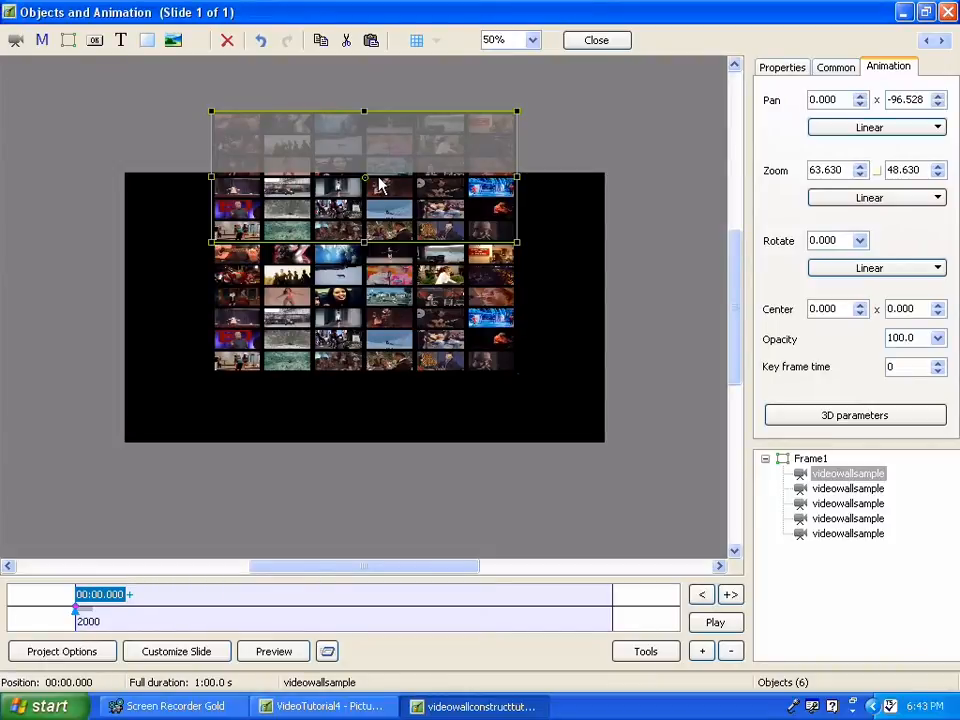
click(846, 100)
Step: Move the second video copy directly below the central one, at a pan of 0.000 x about 96.53
click(366, 300)
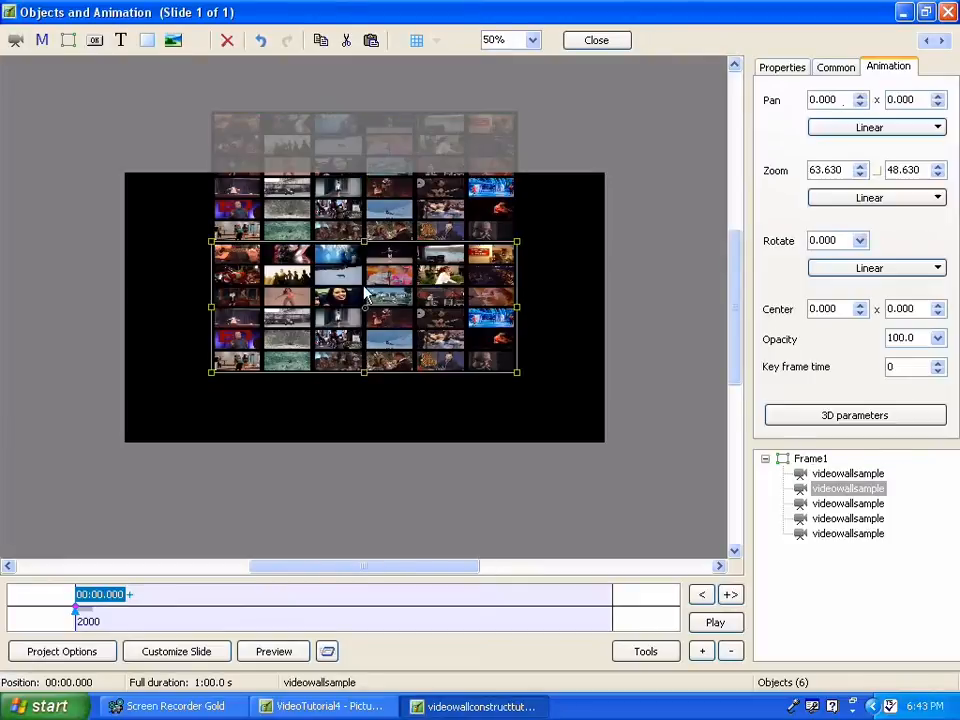
drag(368, 300, 367, 435)
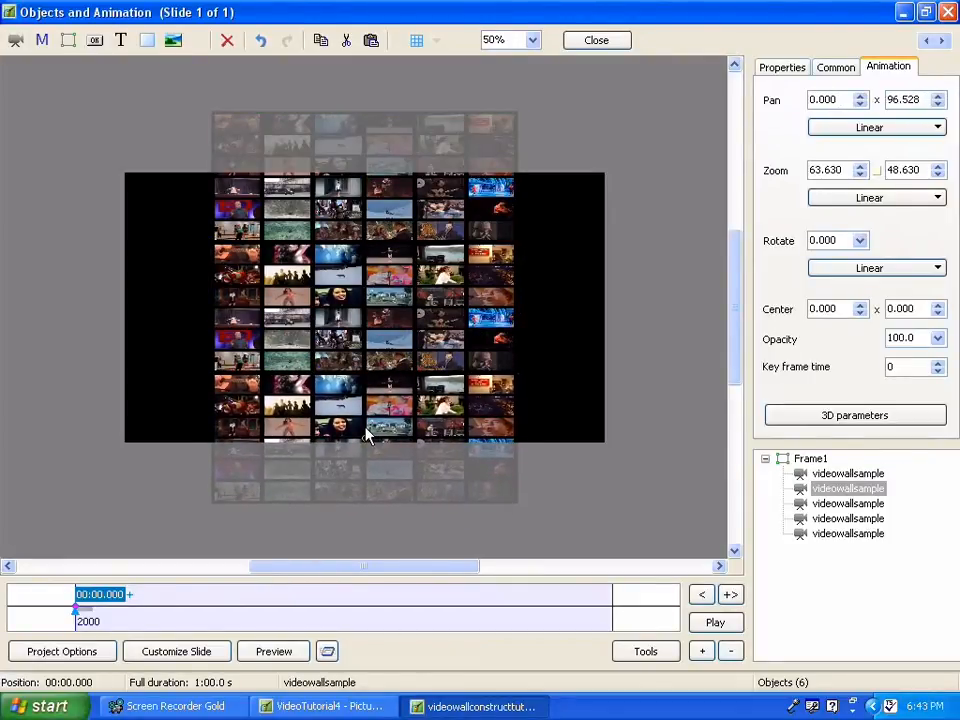
drag(366, 435, 366, 436)
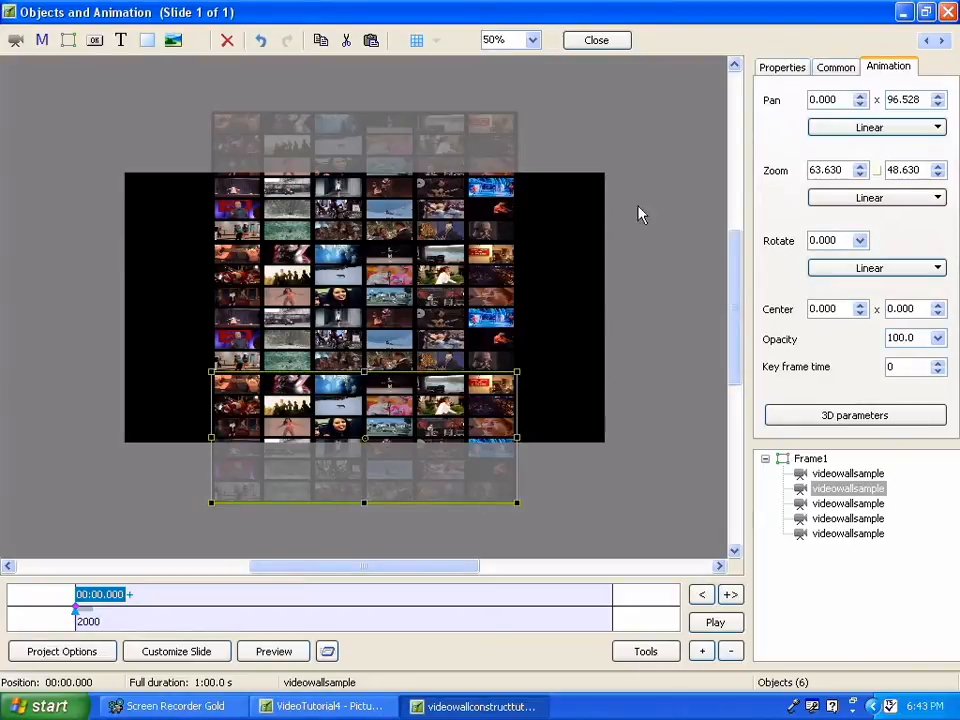
Step: Move the third video copy flush against the central one's right side and the fourth against its left side, panned about -126.56 horizontally
click(350, 347)
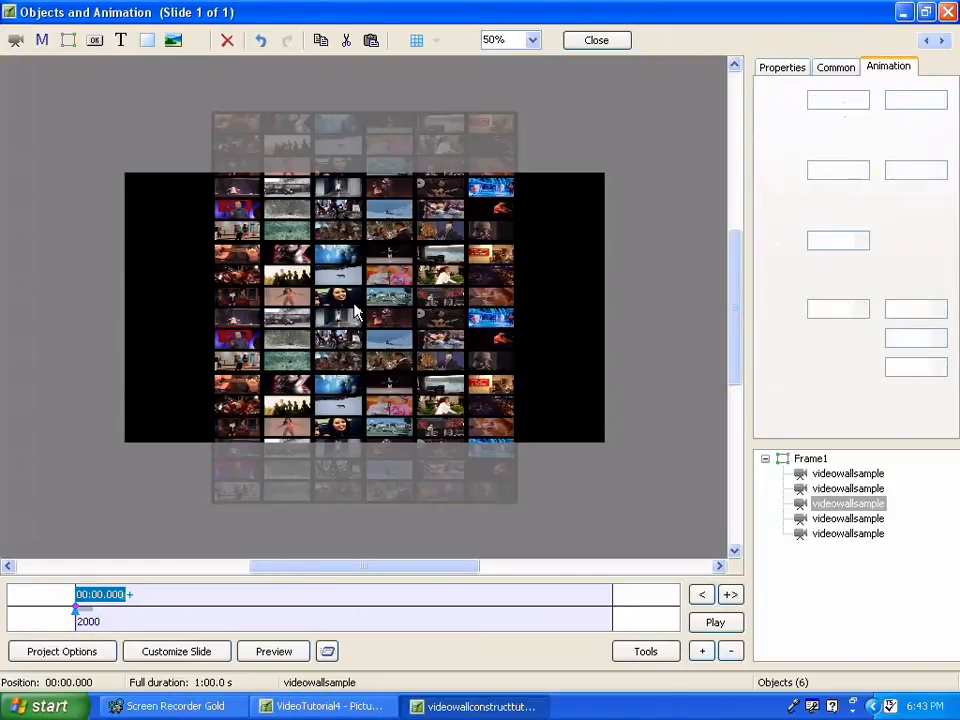
drag(343, 311, 647, 313)
drag(379, 311, 67, 303)
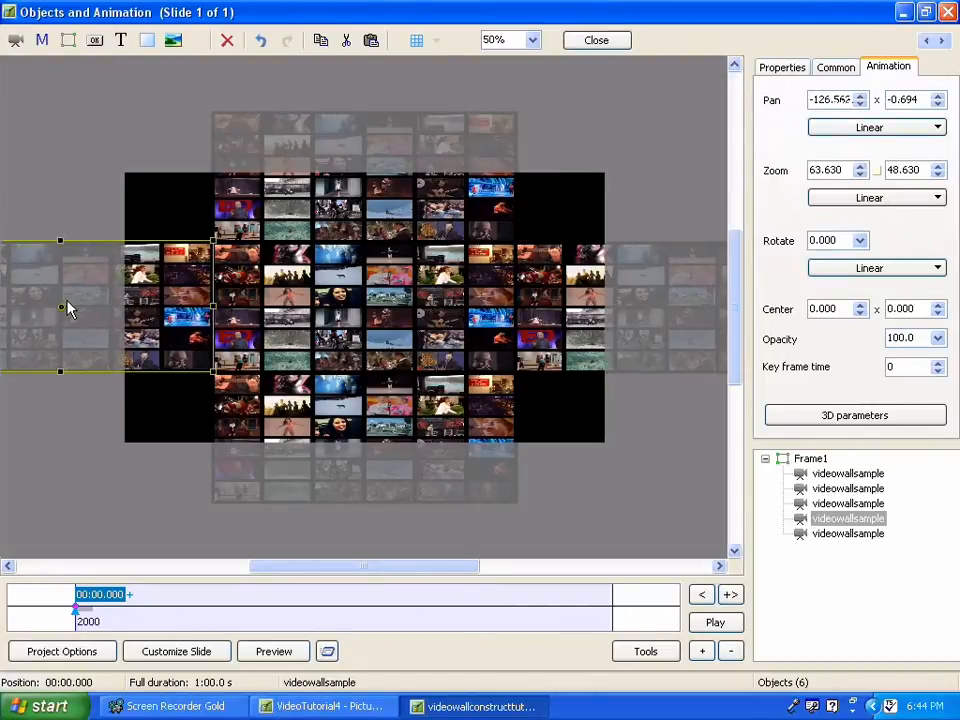
Step: Set the left-hand video's vertical pan to 0 to align it with the central video
drag(920, 99, 866, 99)
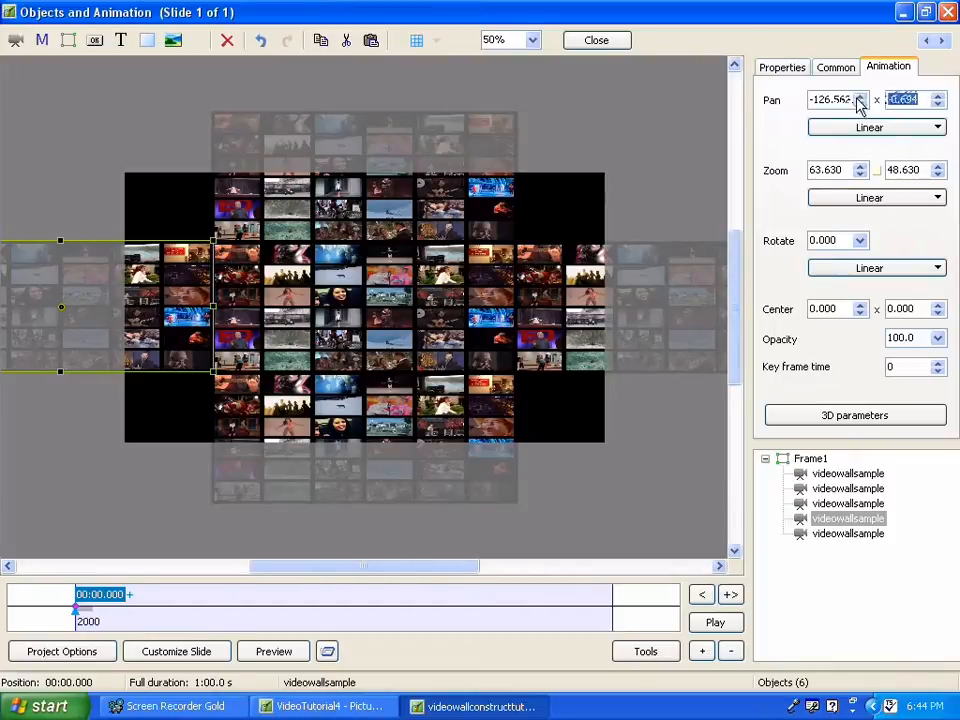
text(-0)
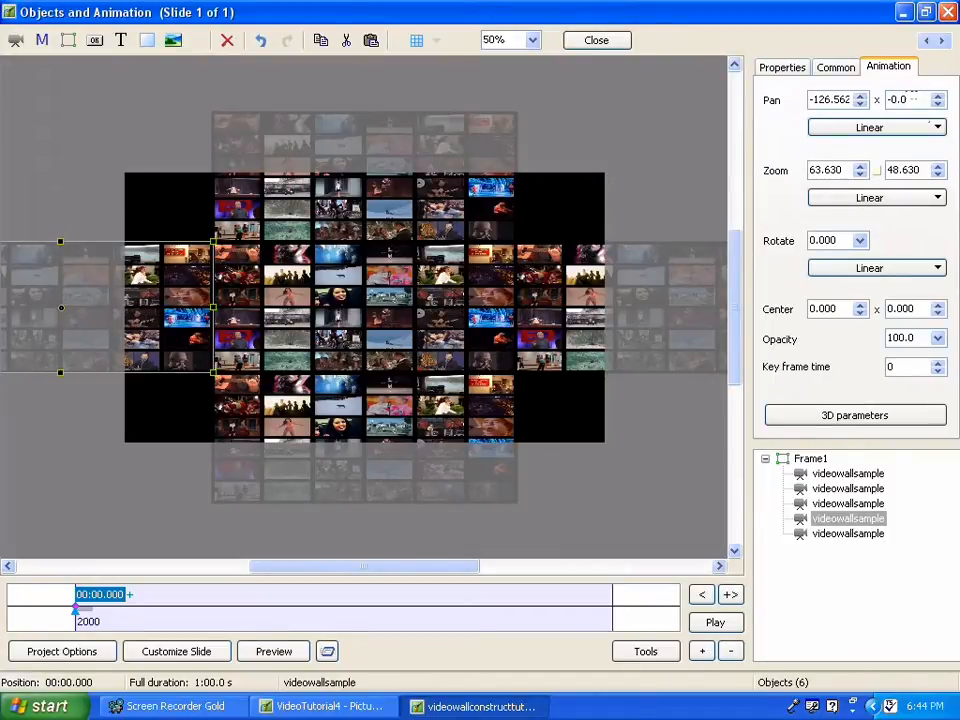
click(104, 80)
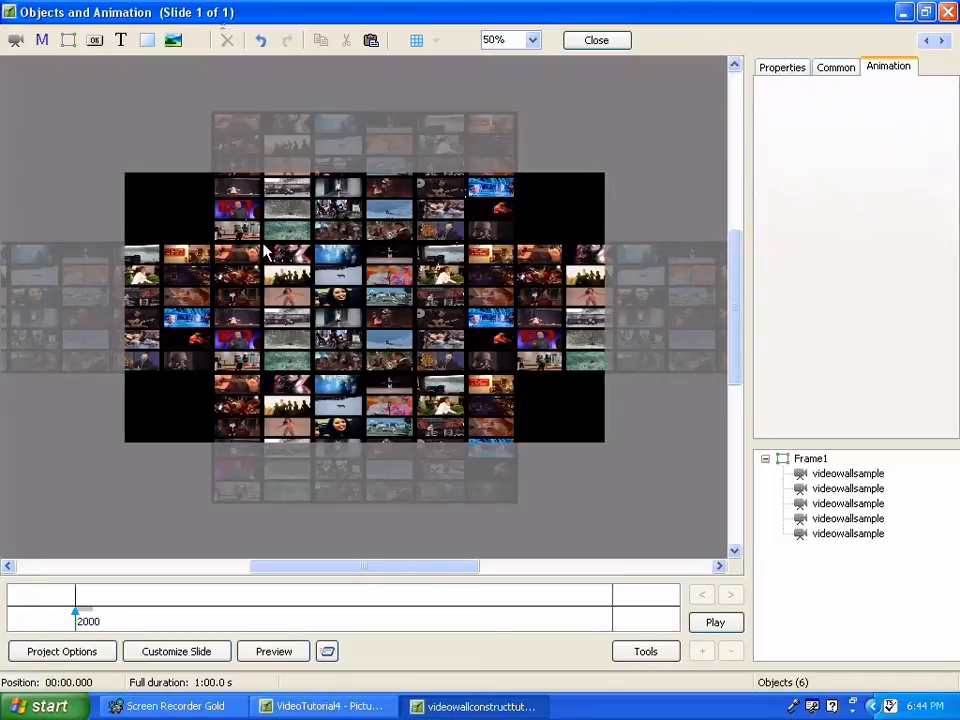
Step: Move the upper video's center point to the middle of its lower edge and set its horizontal center to 0
click(371, 185)
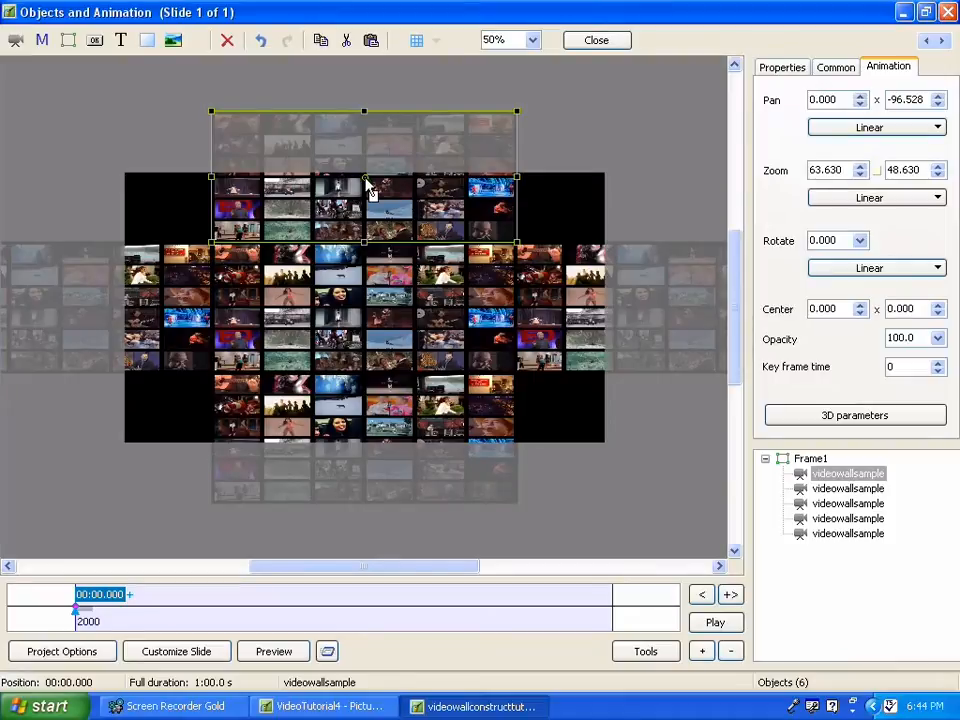
double_click(366, 181)
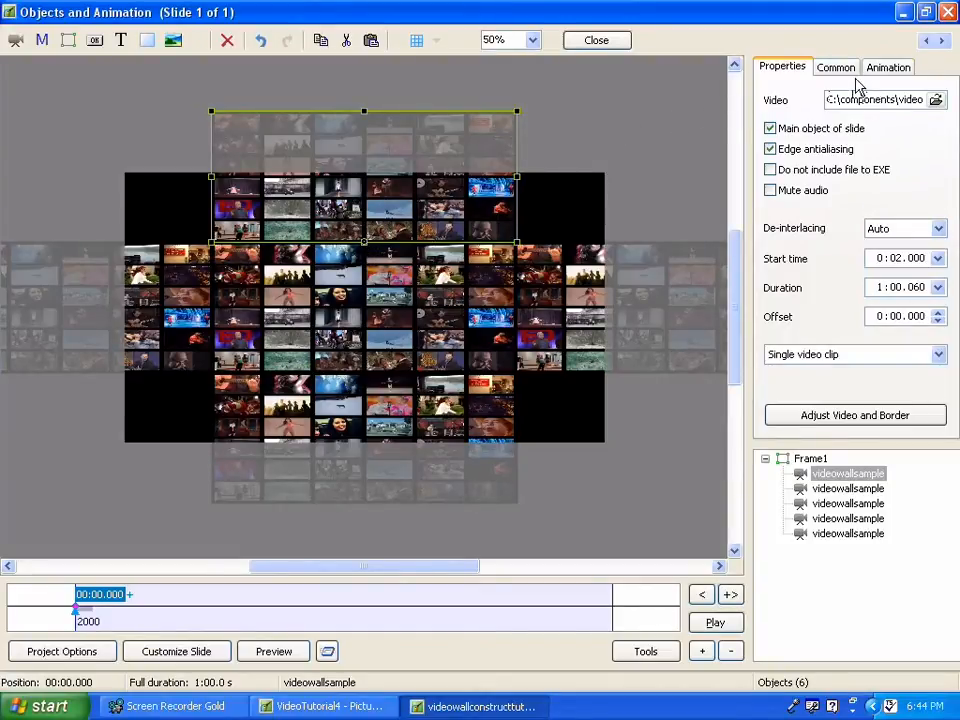
click(885, 70)
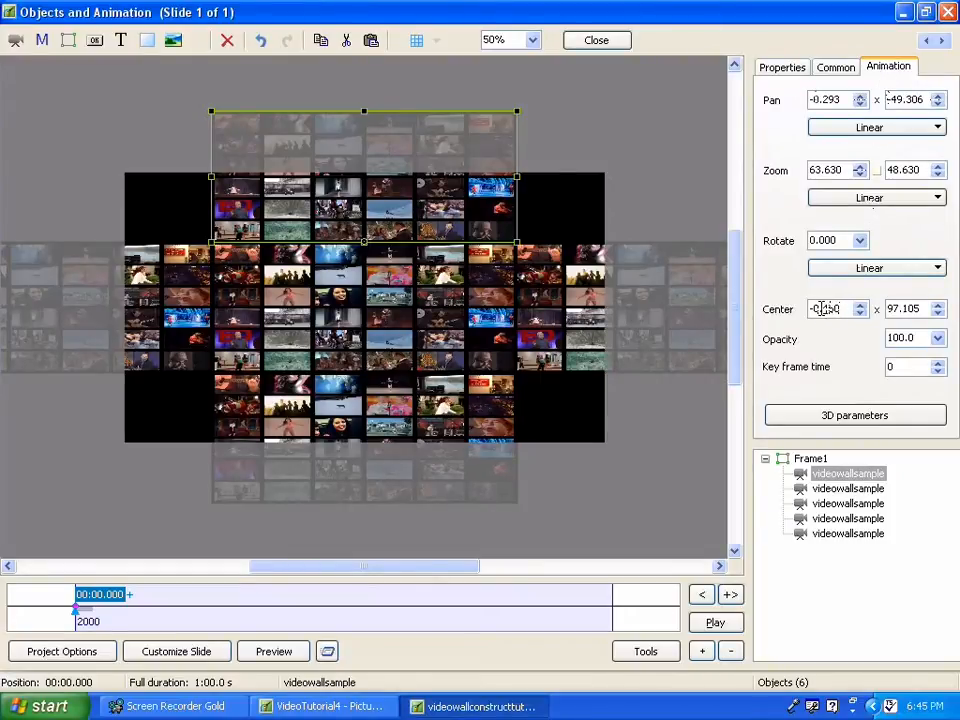
drag(823, 309, 843, 307)
text(0)
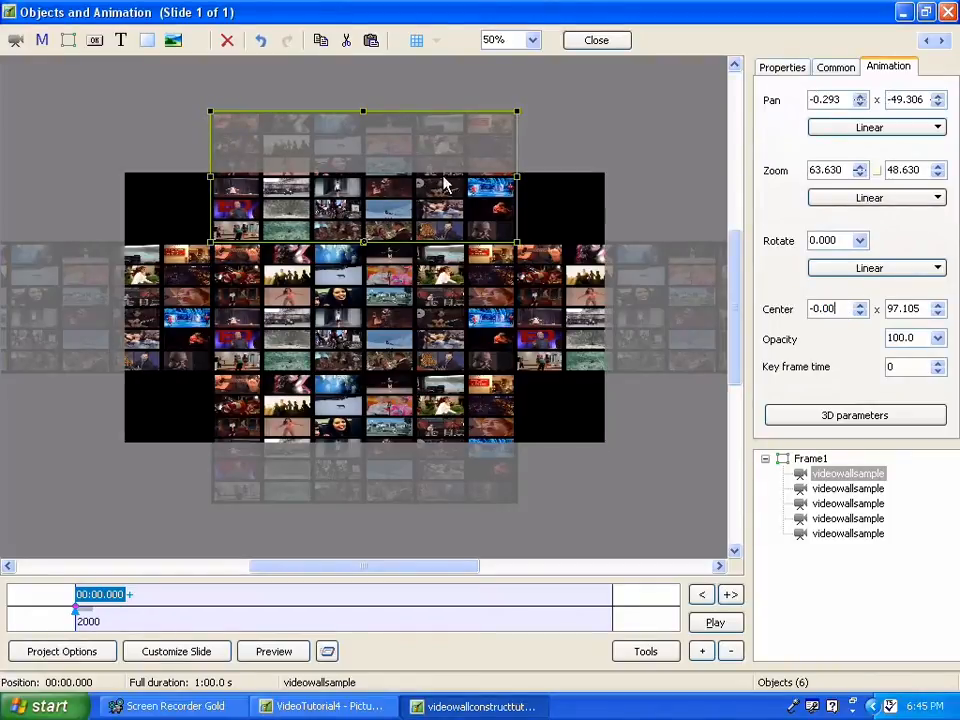
Step: Move the right-hand video's center point to the middle of its left edge, then set its vertical center and vertical pan to 0
click(595, 305)
click(614, 310)
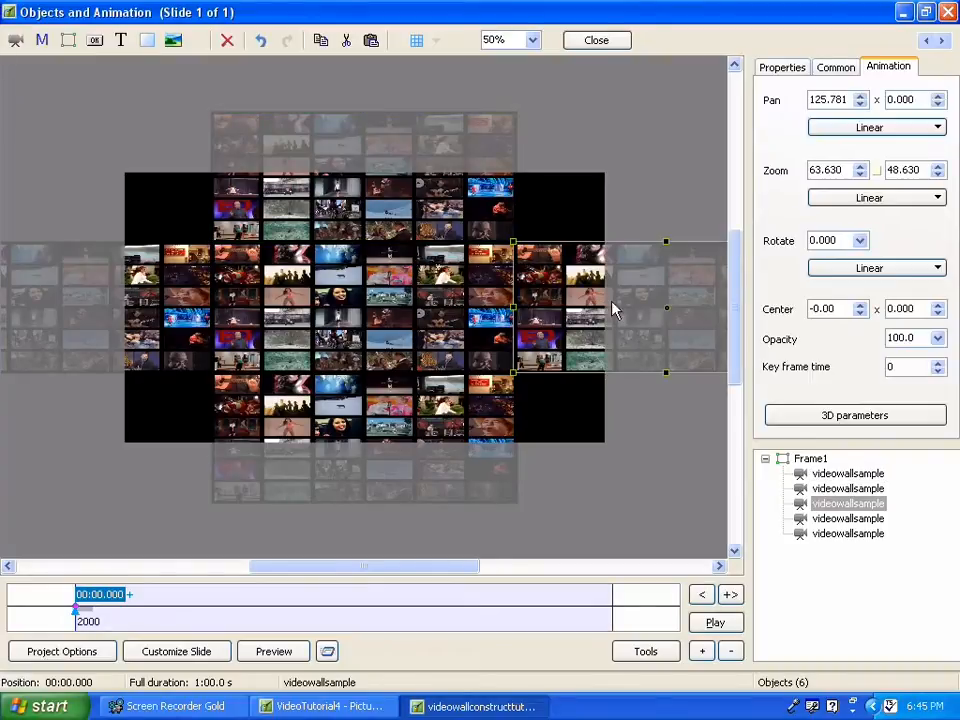
double_click(668, 316)
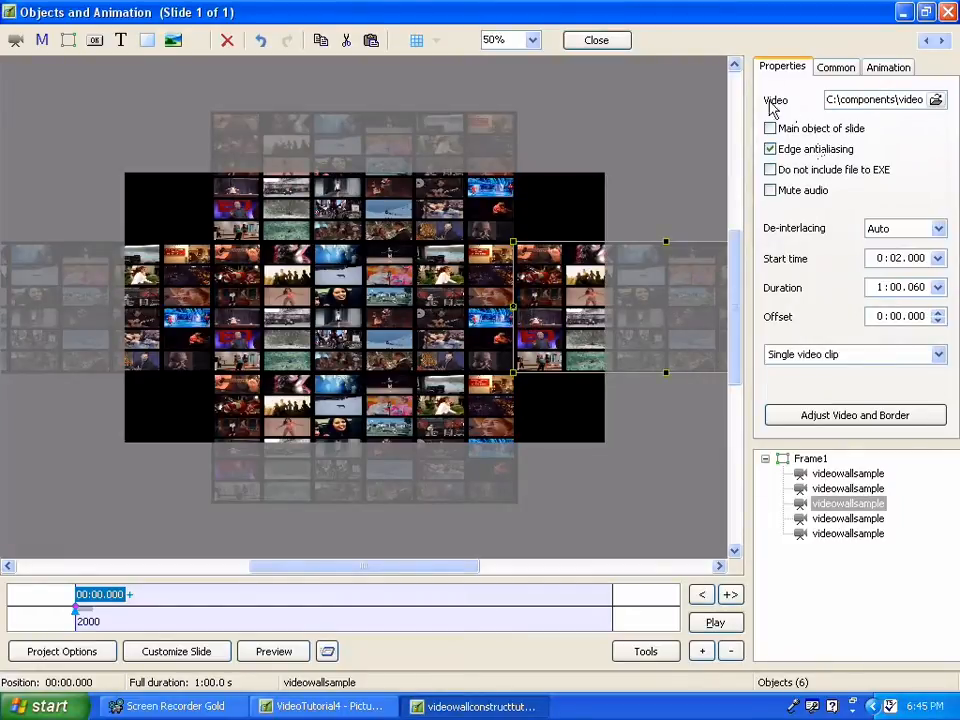
click(886, 69)
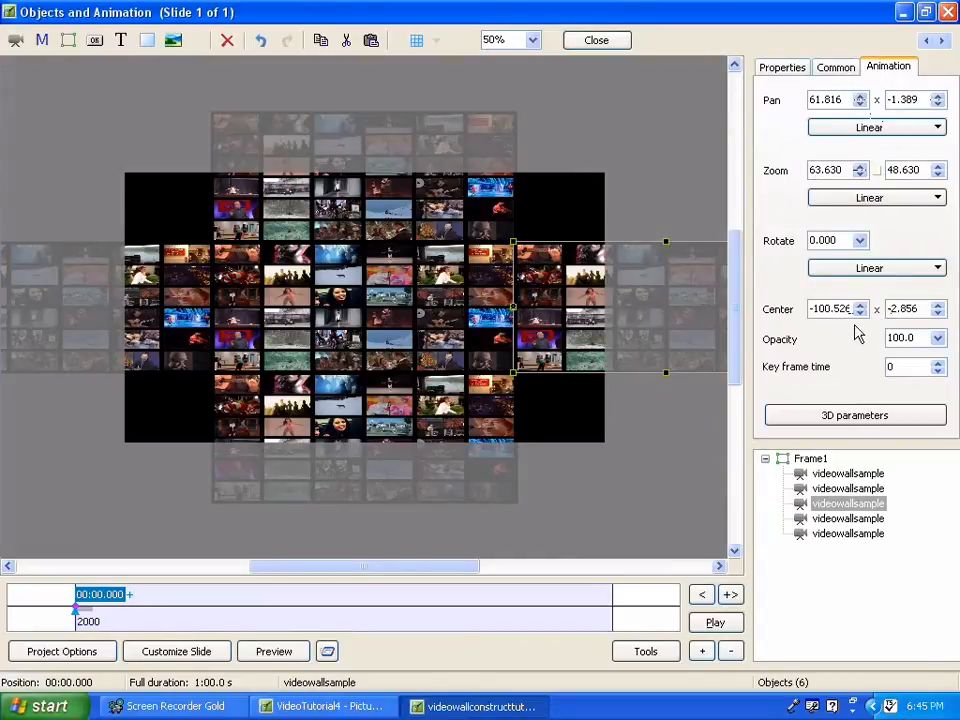
drag(919, 308, 880, 311)
text(0)
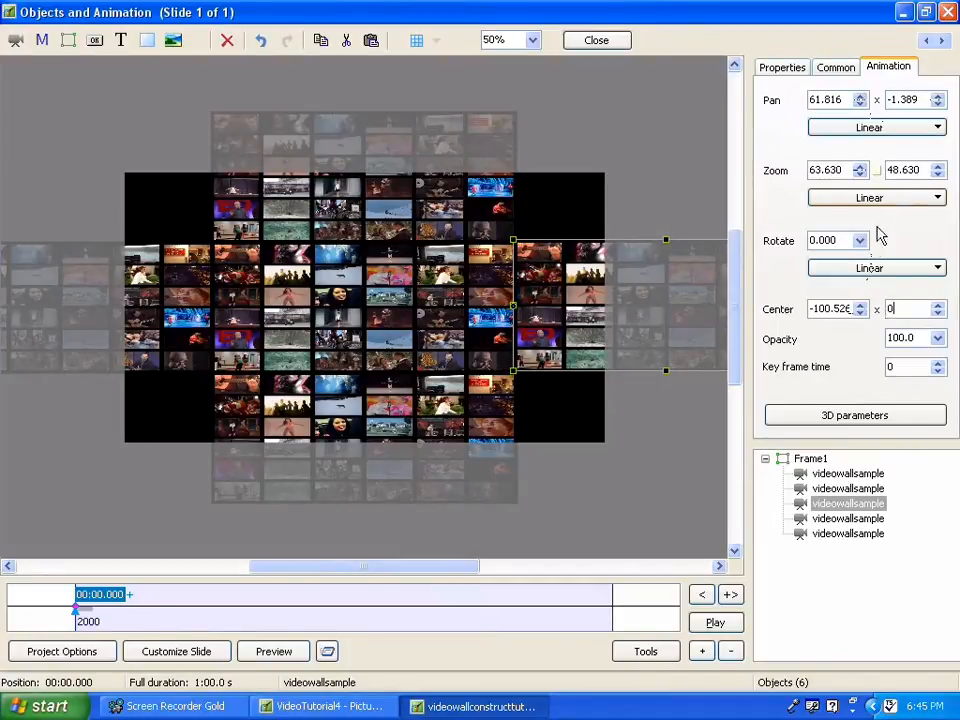
drag(917, 99, 884, 101)
text(0)
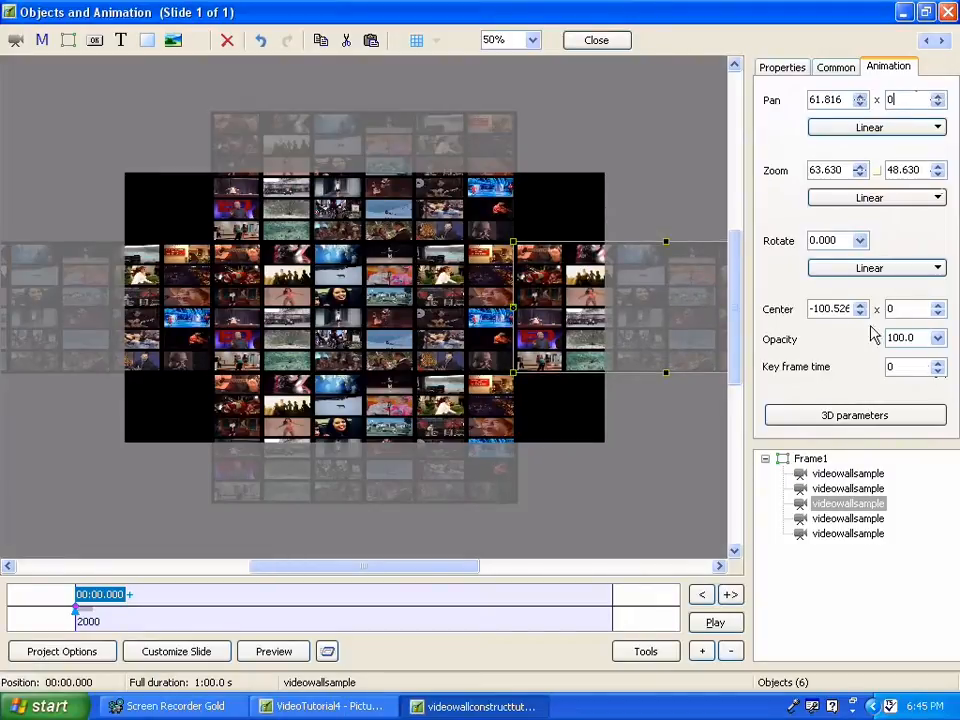
click(130, 313)
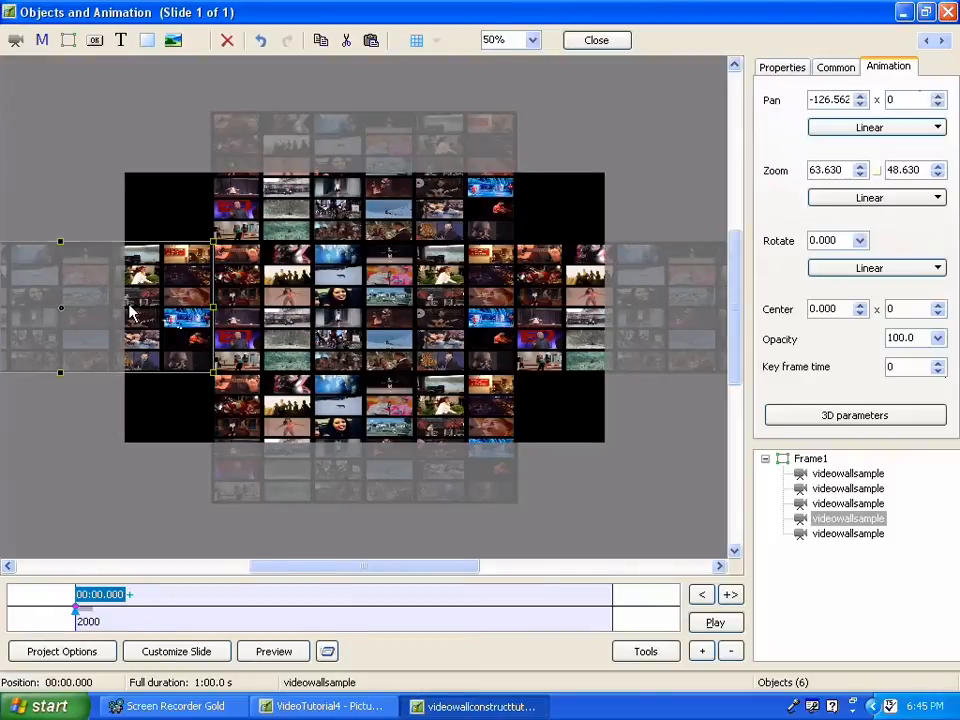
drag(62, 318, 115, 318)
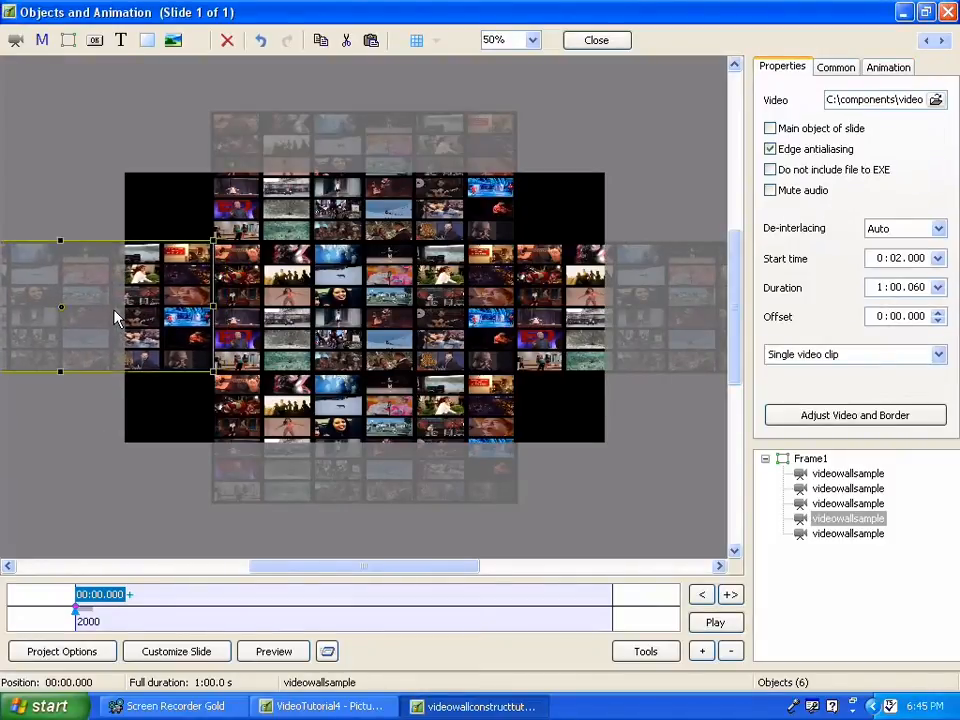
click(905, 70)
drag(925, 100, 884, 99)
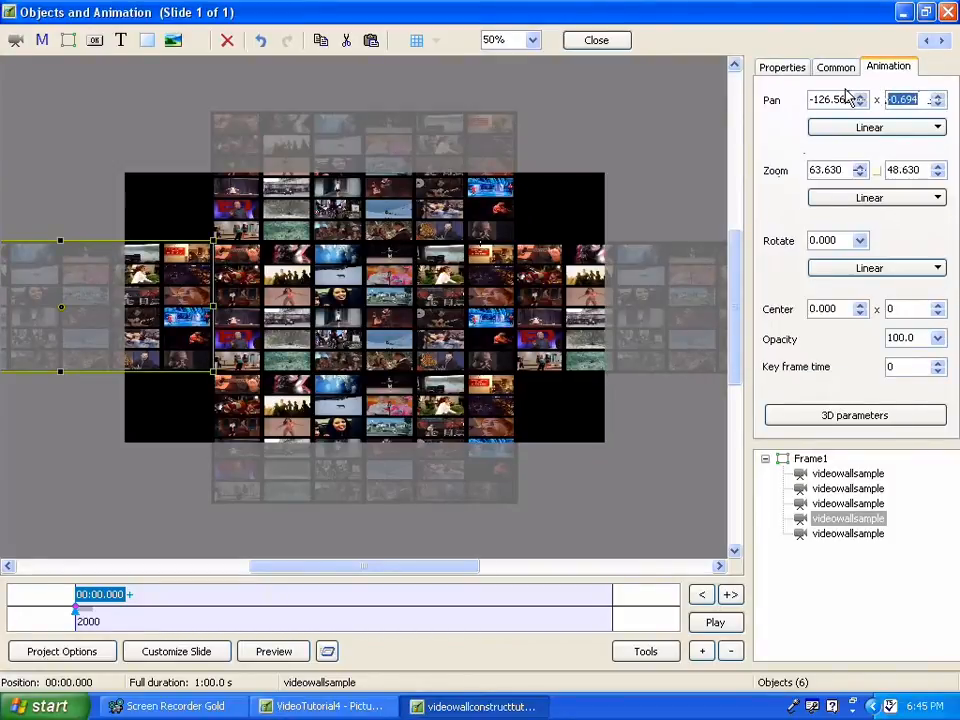
text(0)
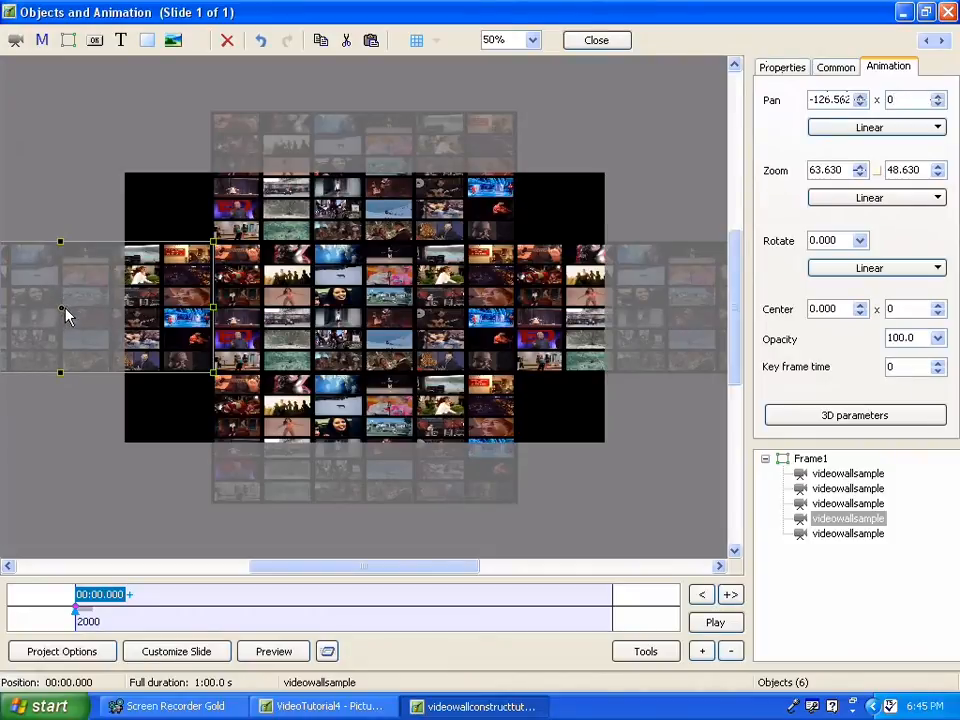
Step: Move the left-hand video's center point to the middle of its right edge, then set its vertical pan and vertical center to 0
drag(64, 316, 221, 310)
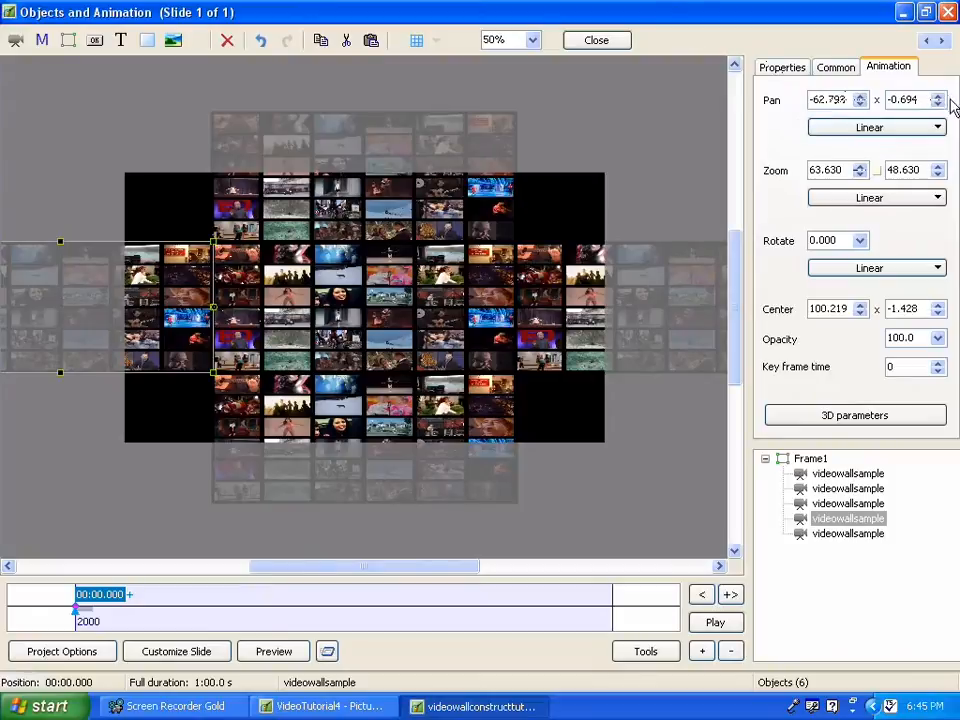
drag(913, 99, 886, 103)
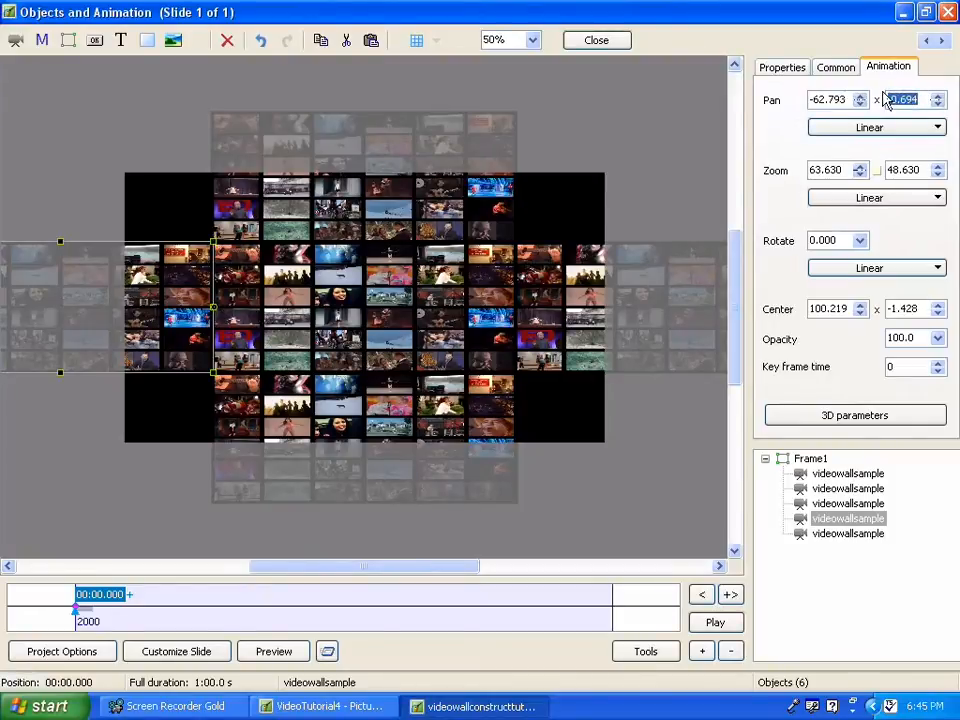
text(0)
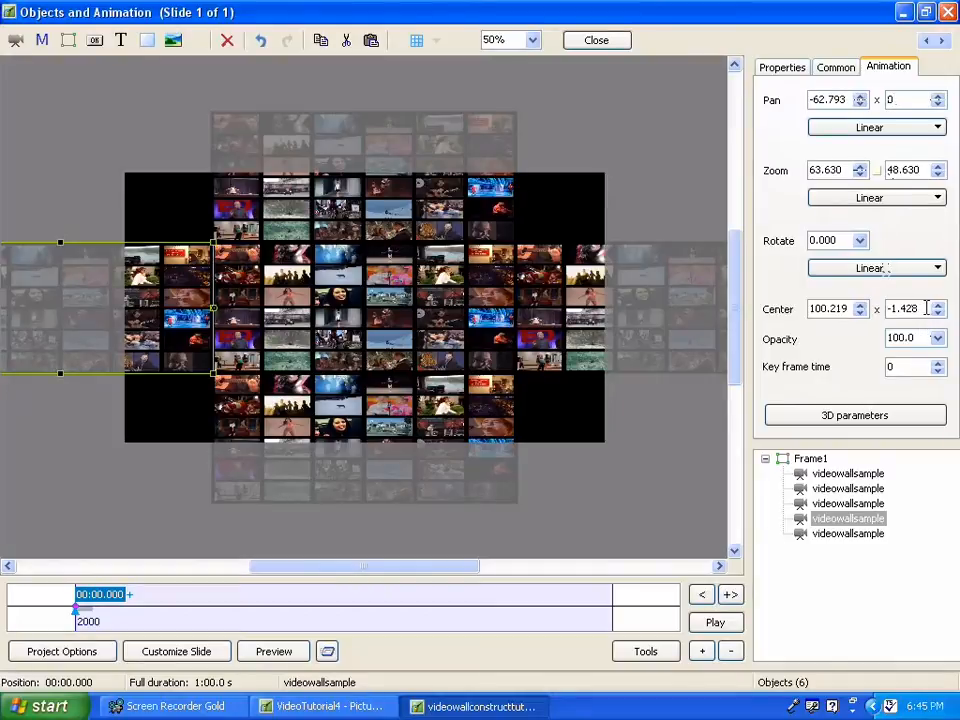
drag(919, 309, 886, 305)
text(0)
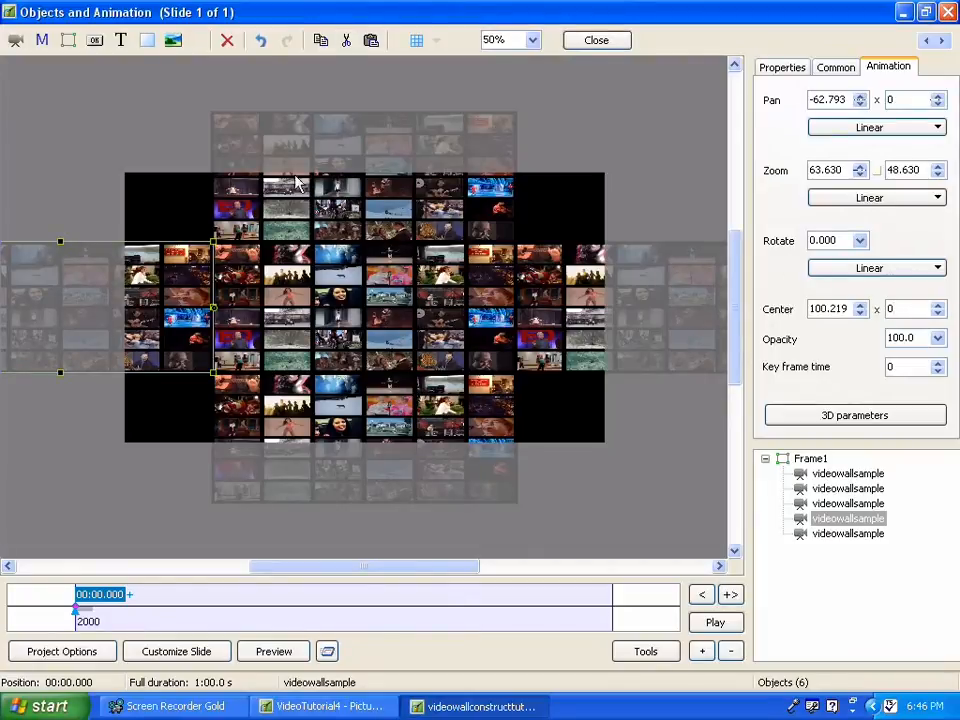
Step: Move the lower video's center point to the middle of its upper edge, then set its horizontal pan and horizontal center to 0
click(372, 475)
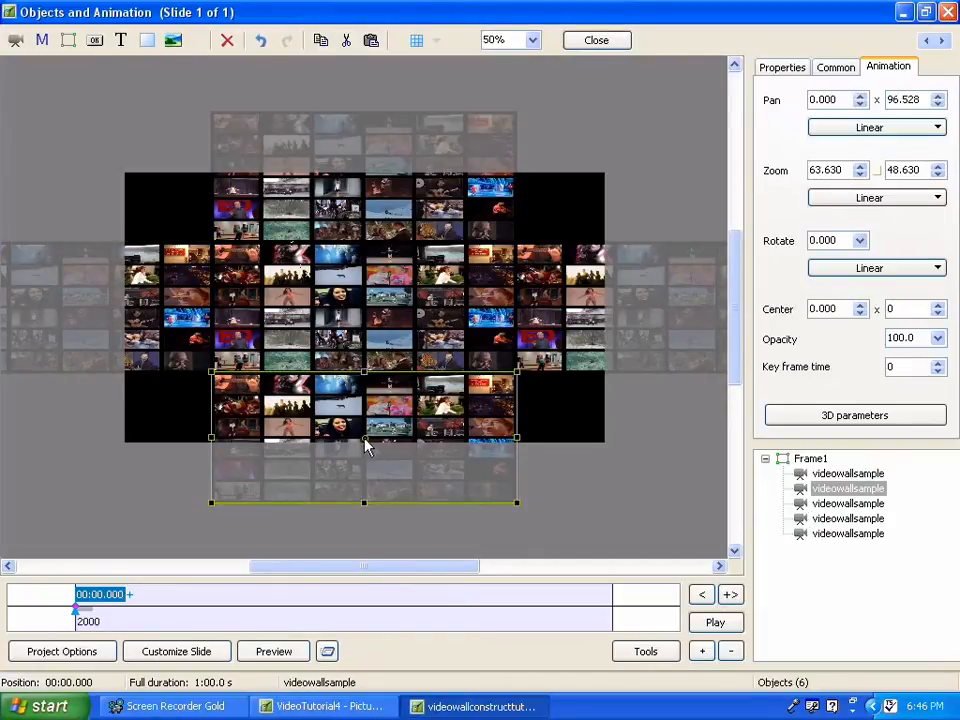
drag(368, 447, 368, 385)
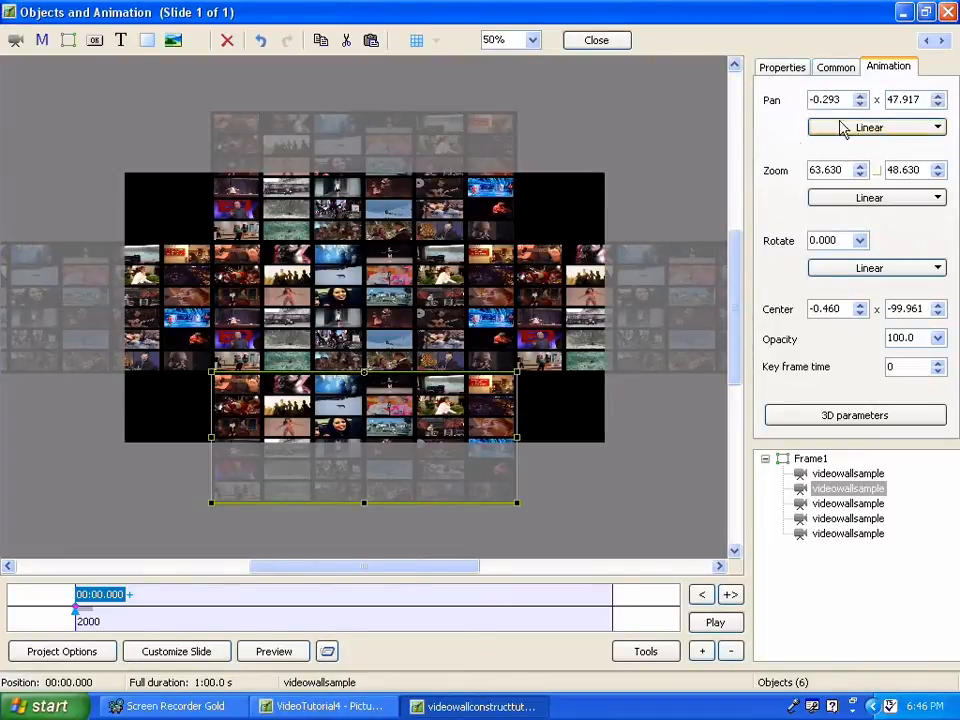
drag(842, 100, 785, 103)
text(0)
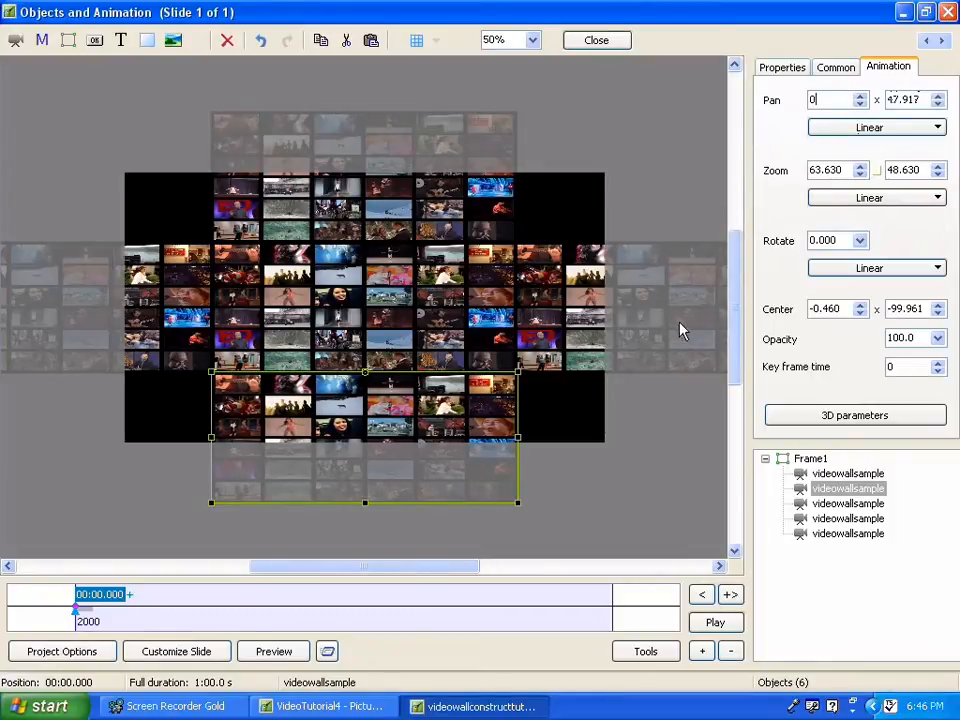
double_click(838, 308)
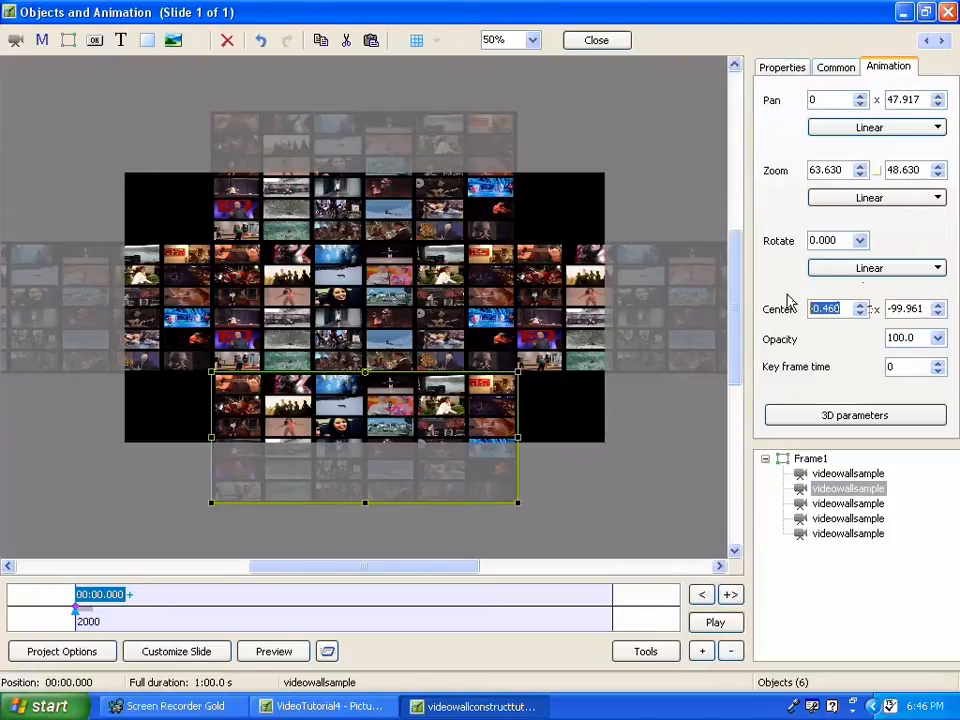
text(0)
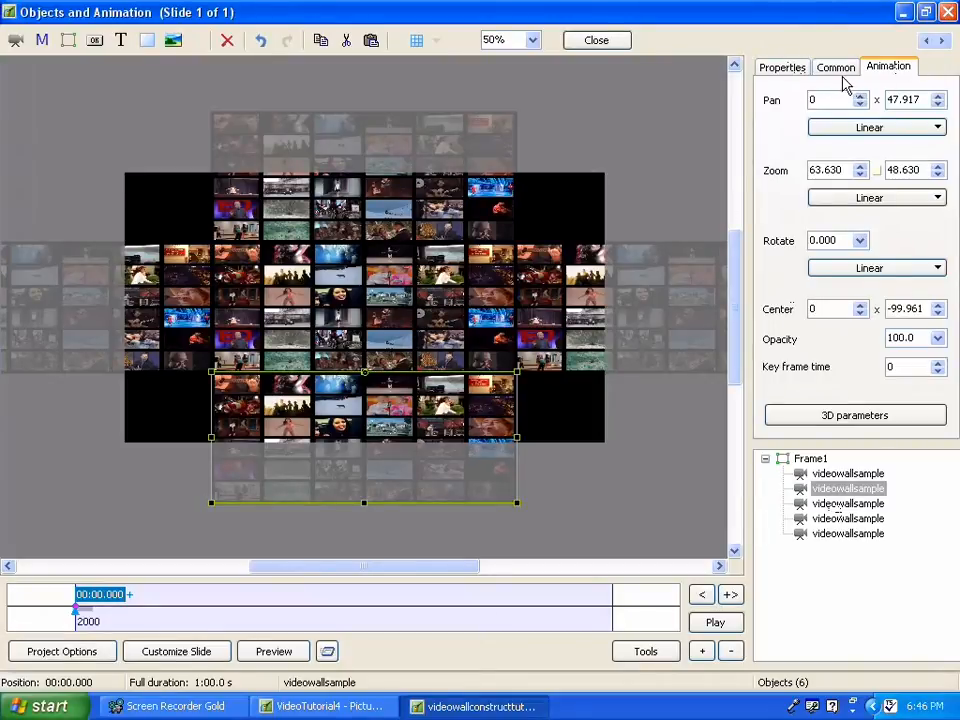
Step: Fold the lower video into a floor by setting its 3D Rotate X parameter to 85
click(856, 415)
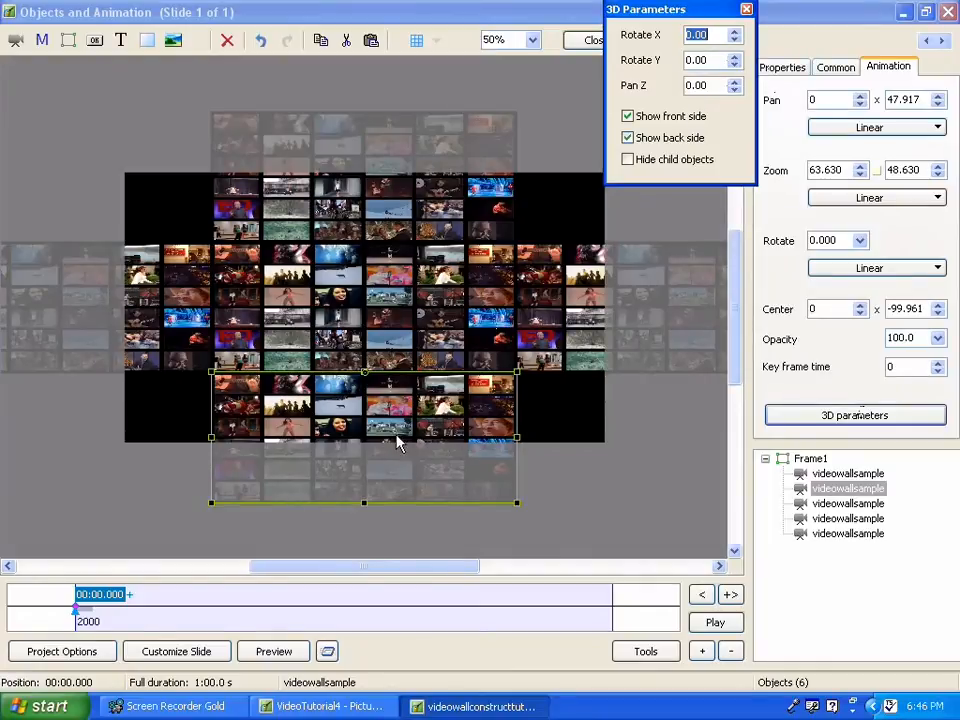
click(735, 40)
click(735, 40)
click(735, 40)
click(735, 40)
click(735, 40)
click(735, 40)
click(735, 31)
click(735, 32)
click(735, 32)
click(735, 32)
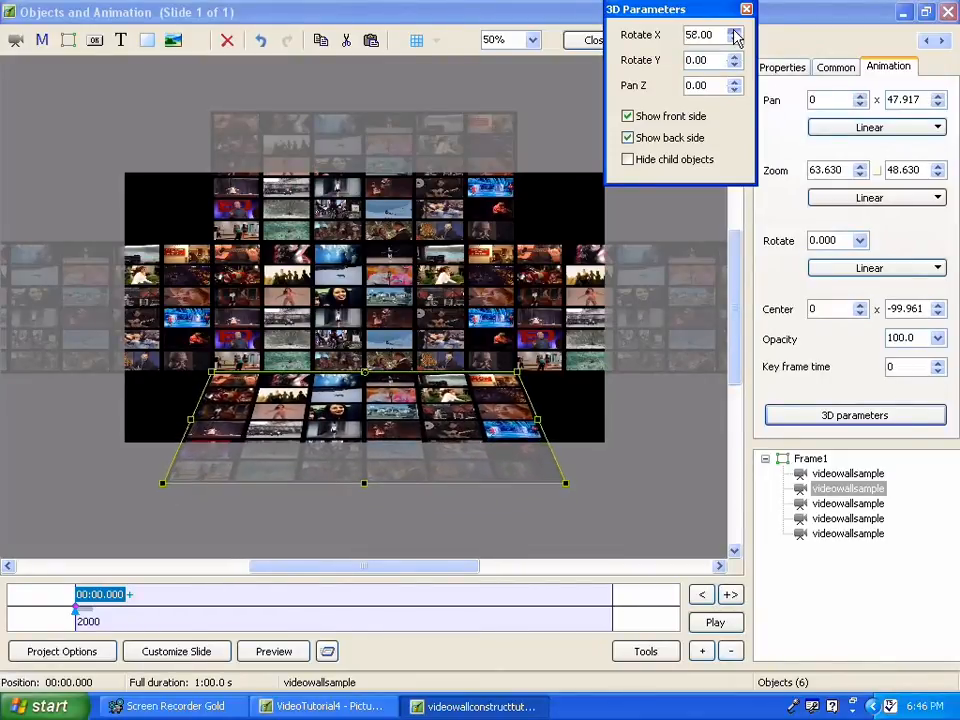
click(735, 32)
click(735, 32)
click(735, 32)
click(735, 32)
click(735, 32)
click(735, 32)
click(735, 32)
click(735, 32)
click(735, 32)
click(735, 32)
click(735, 32)
click(733, 30)
click(733, 30)
click(733, 30)
click(733, 30)
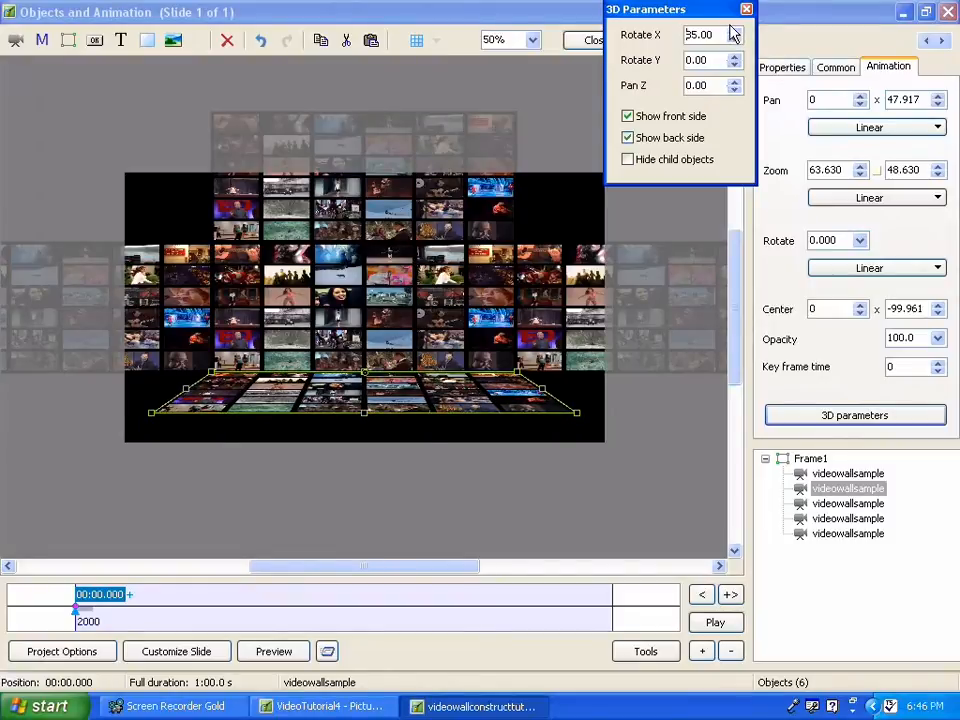
Step: Fold the upper video into a ceiling by setting its 3D Rotate X parameter to -85
click(362, 176)
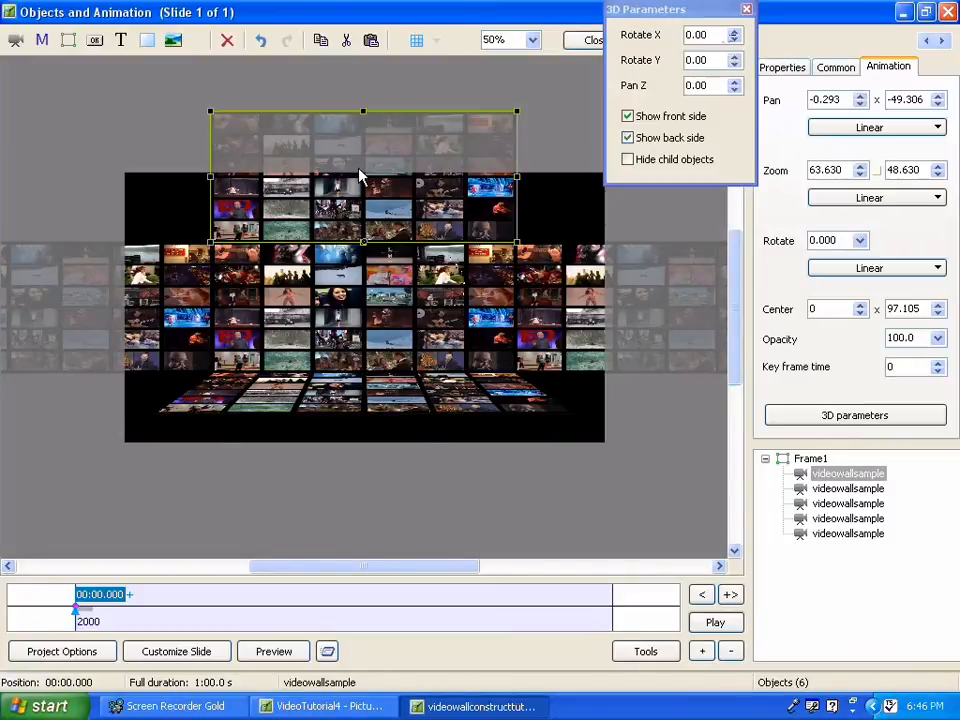
drag(734, 40, 734, 40)
click(734, 41)
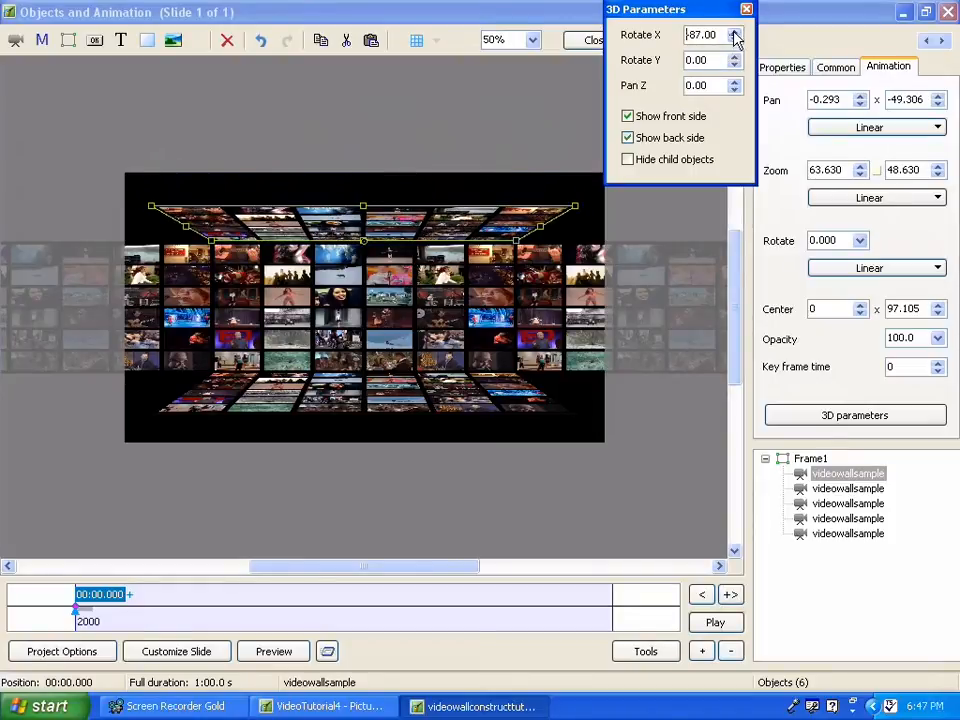
click(735, 34)
click(735, 34)
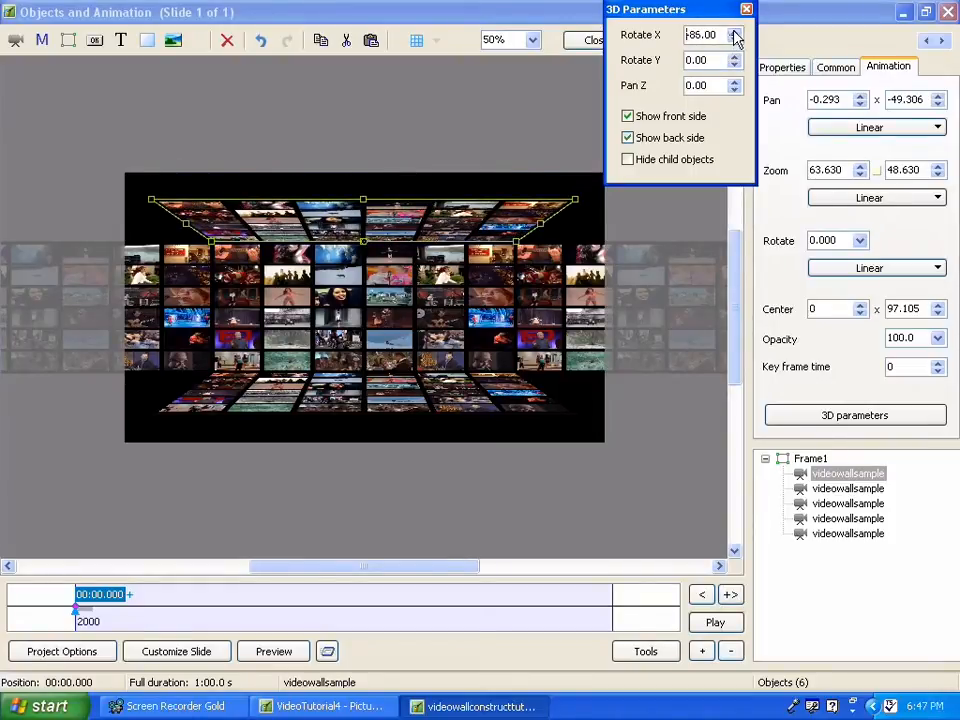
Step: Fold the side videos into walls by setting Rotate Y to -95 for the right-hand one and 95 for the left-hand one
click(672, 297)
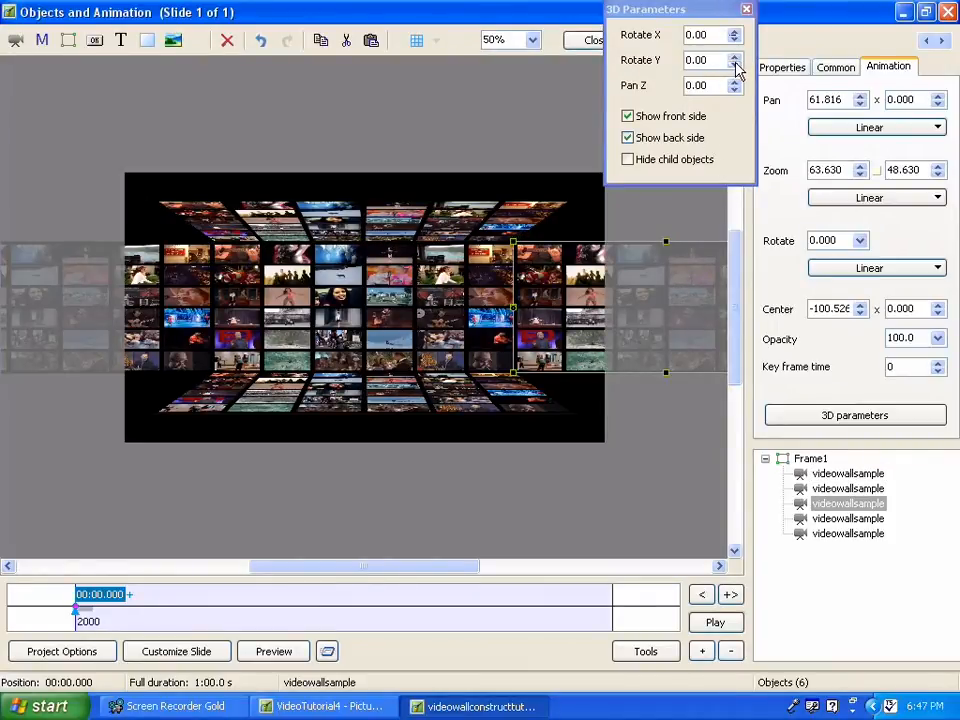
drag(735, 64, 735, 64)
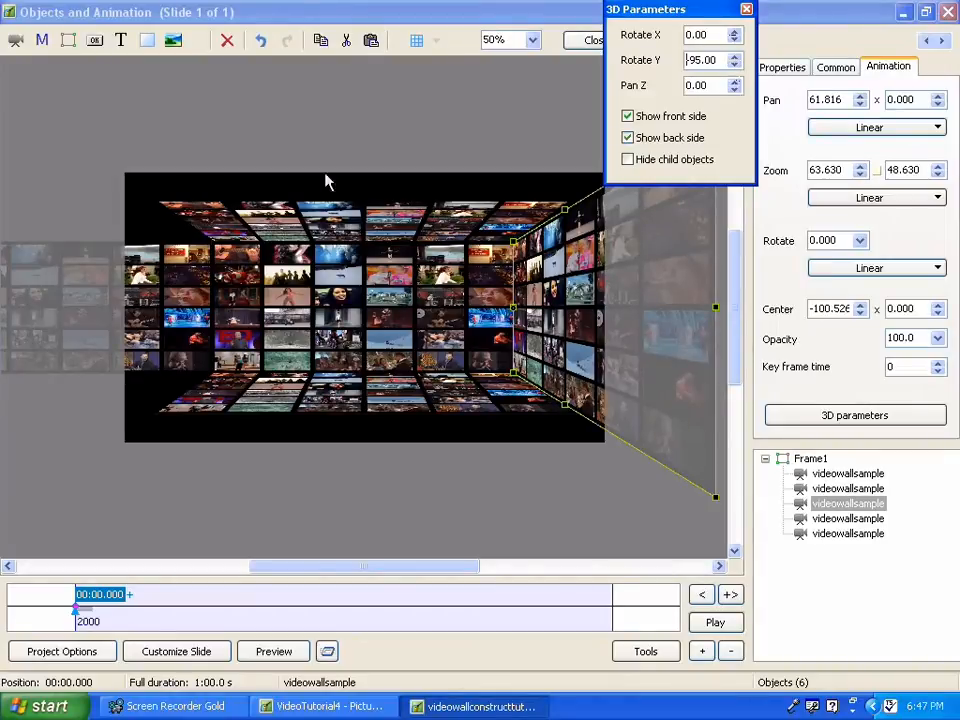
click(44, 314)
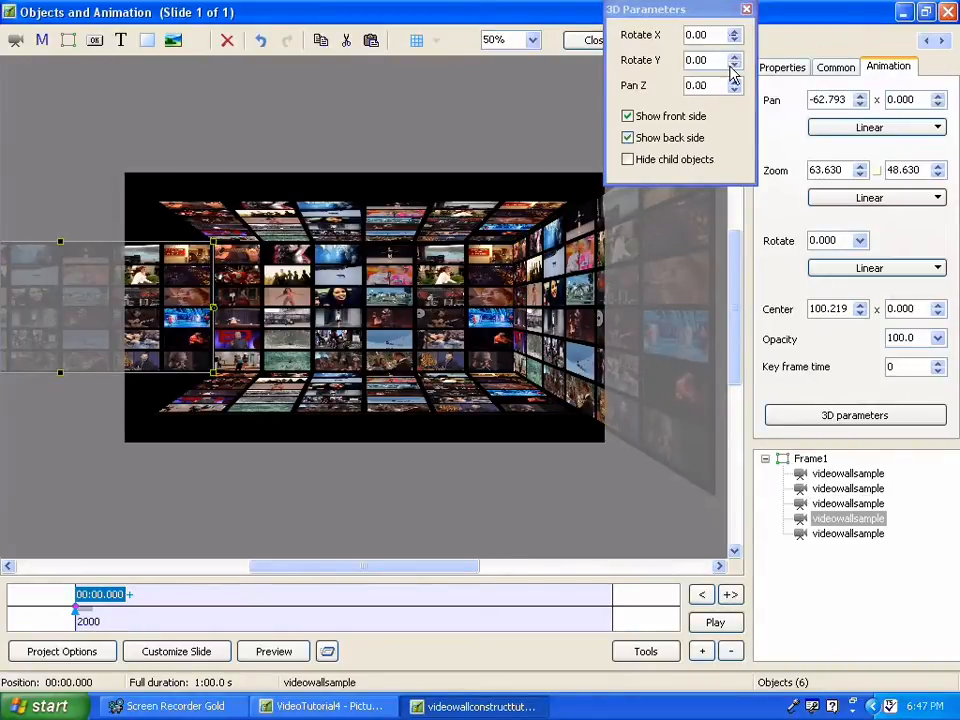
drag(735, 59, 735, 62)
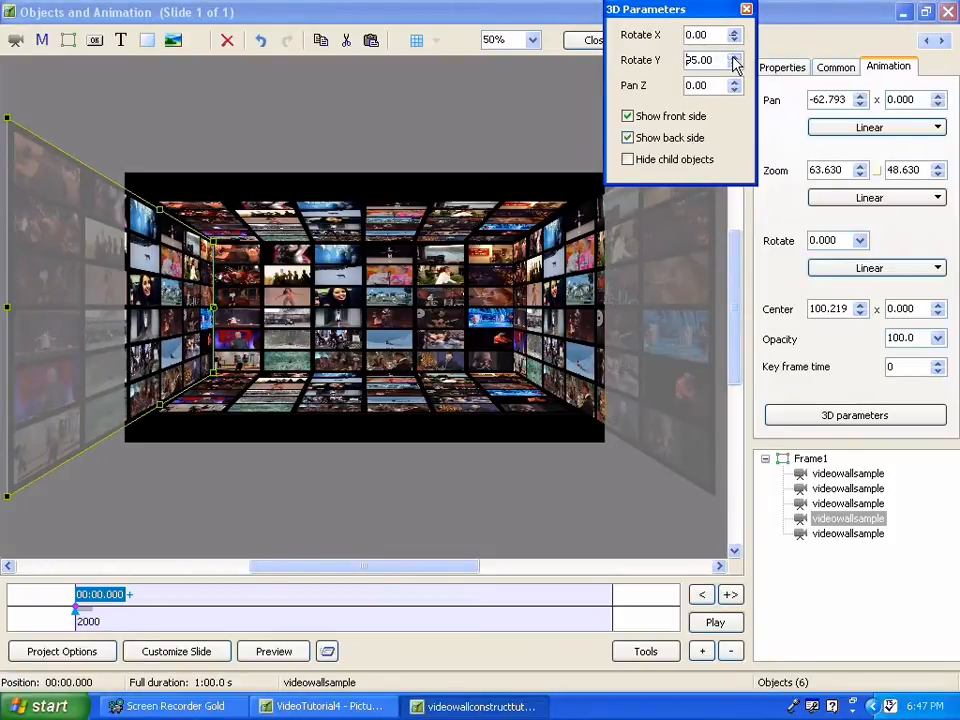
Step: Enlarge the view to 100% and set the upper video's Rotate X to -88 so its edge meets the right-hand wall
click(533, 40)
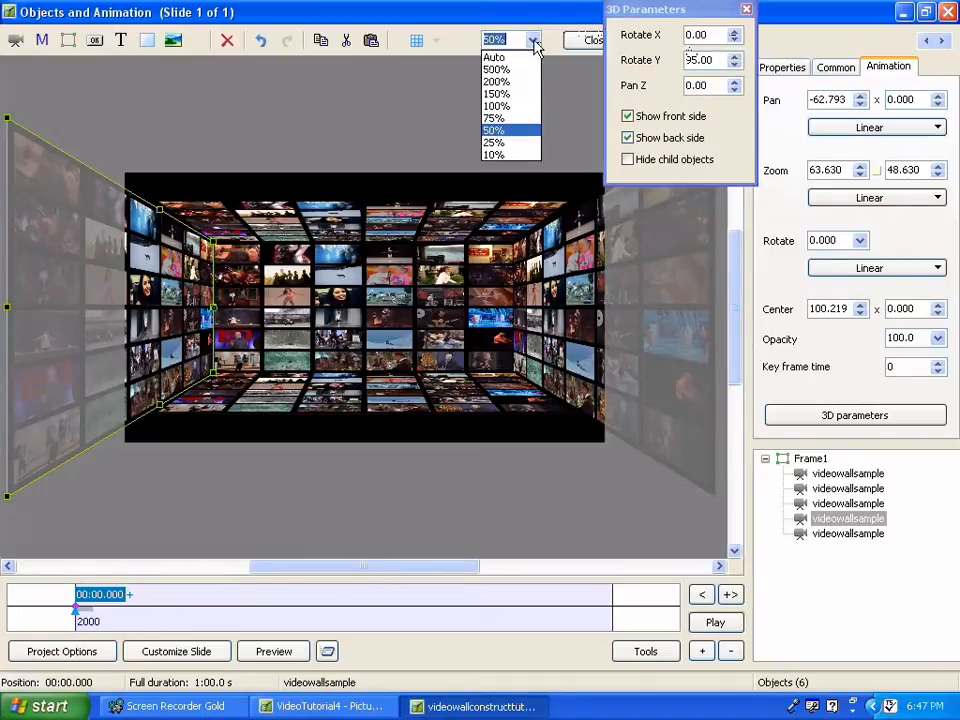
click(500, 106)
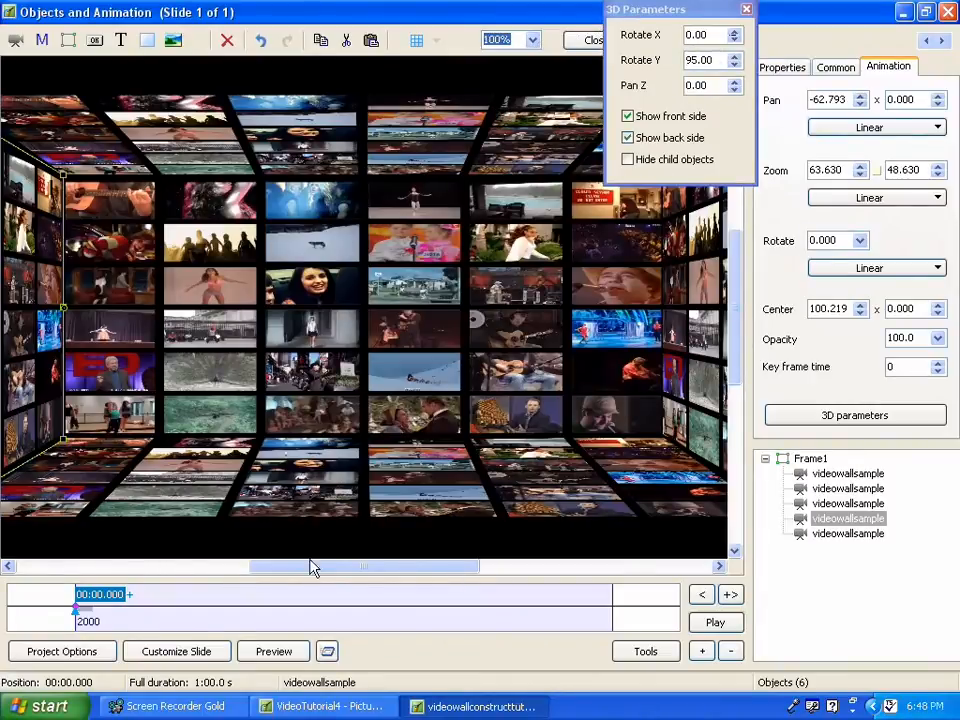
drag(328, 572, 476, 583)
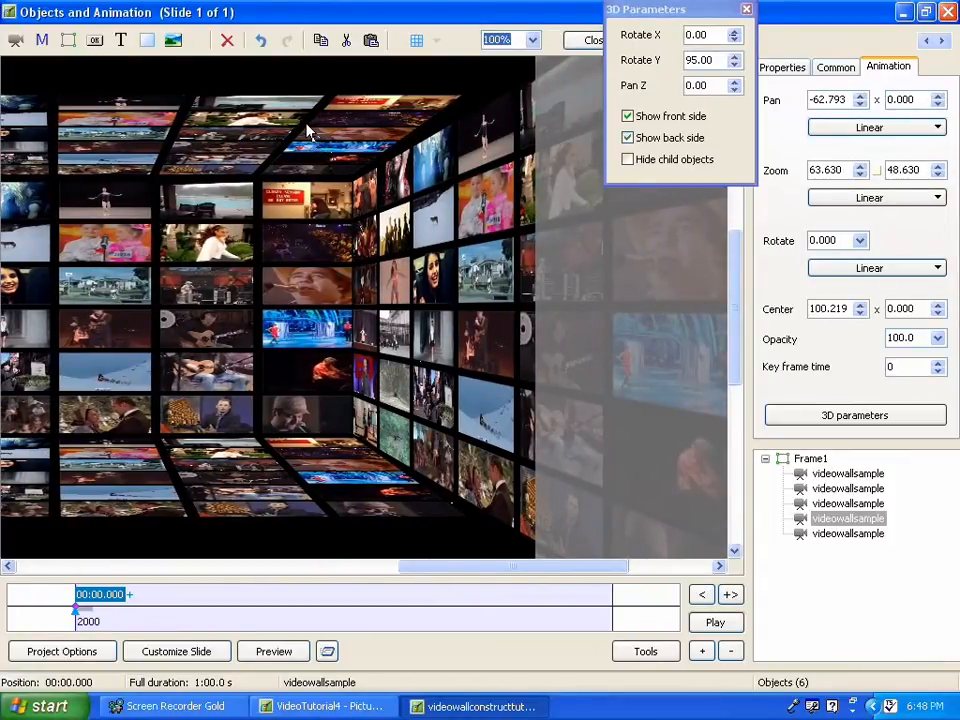
click(307, 130)
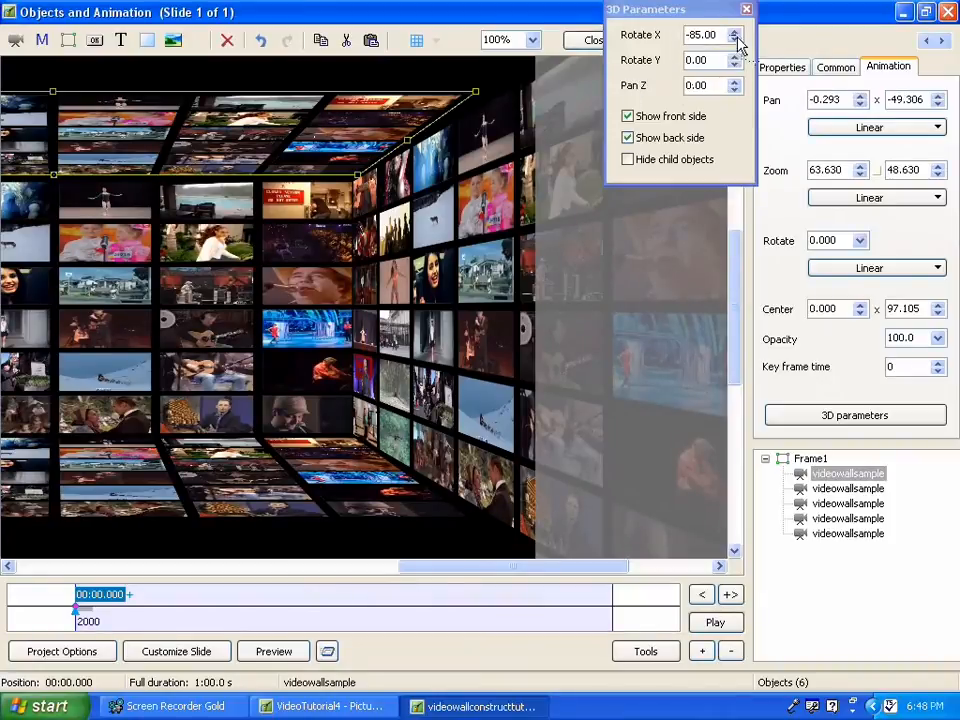
click(733, 40)
click(733, 40)
click(733, 40)
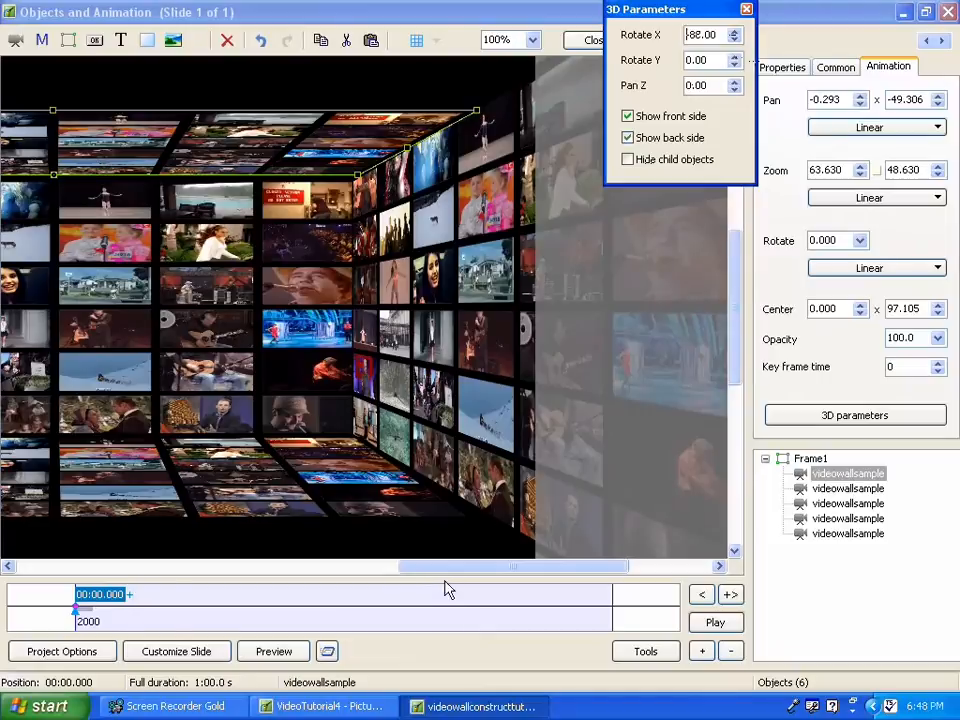
Step: Set the floor video's 3D Rotate X to 86 so its edge lines up with the right-hand wall
drag(446, 572, 363, 580)
click(352, 516)
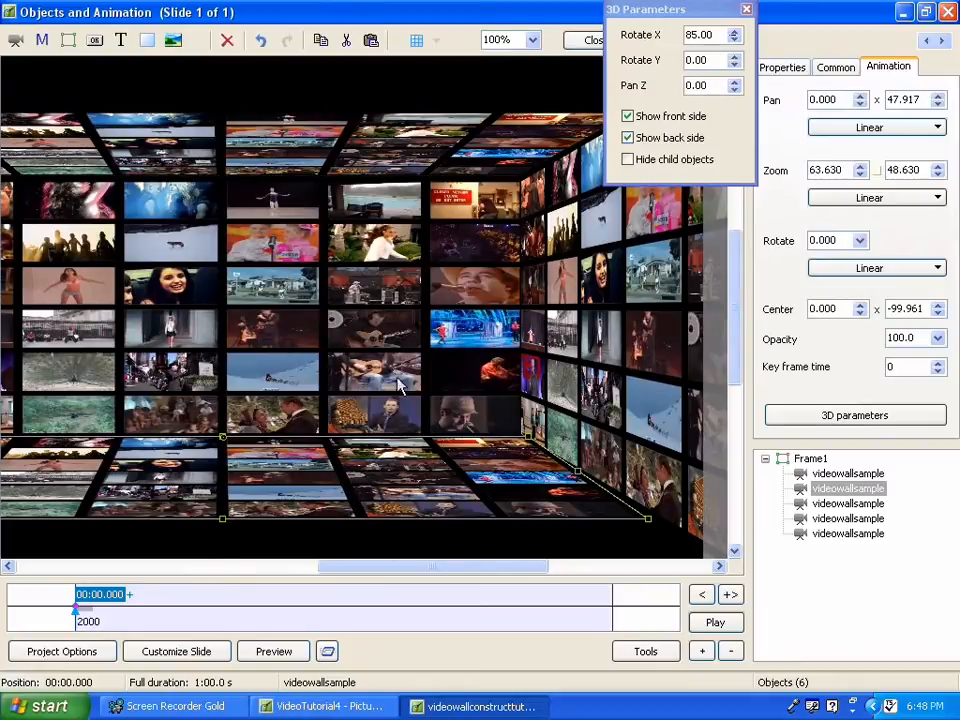
click(735, 36)
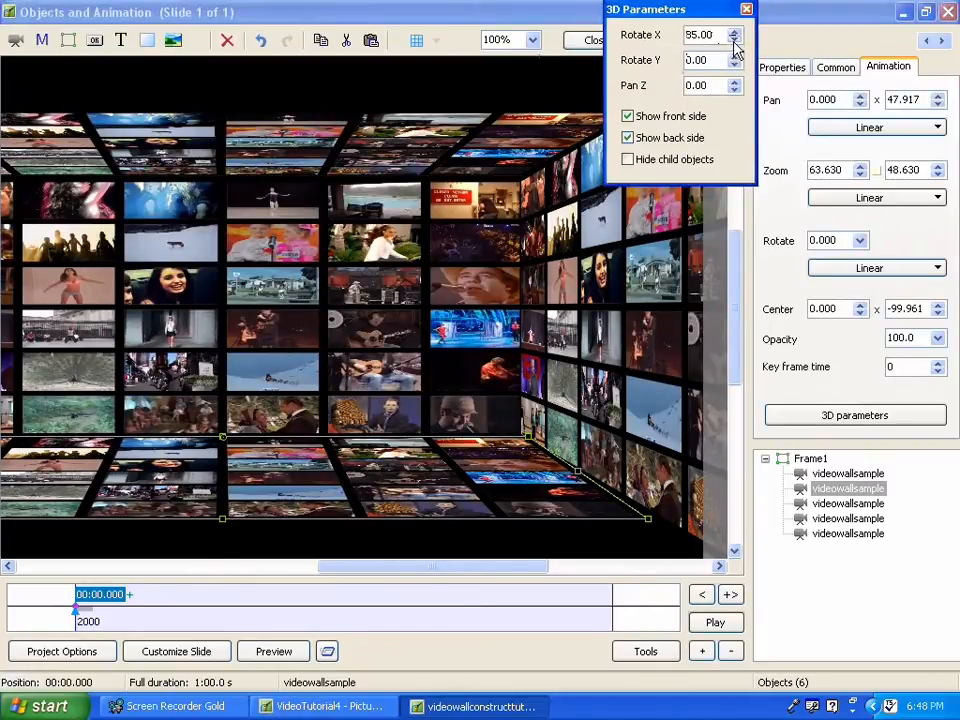
click(735, 41)
click(734, 33)
click(734, 33)
click(734, 33)
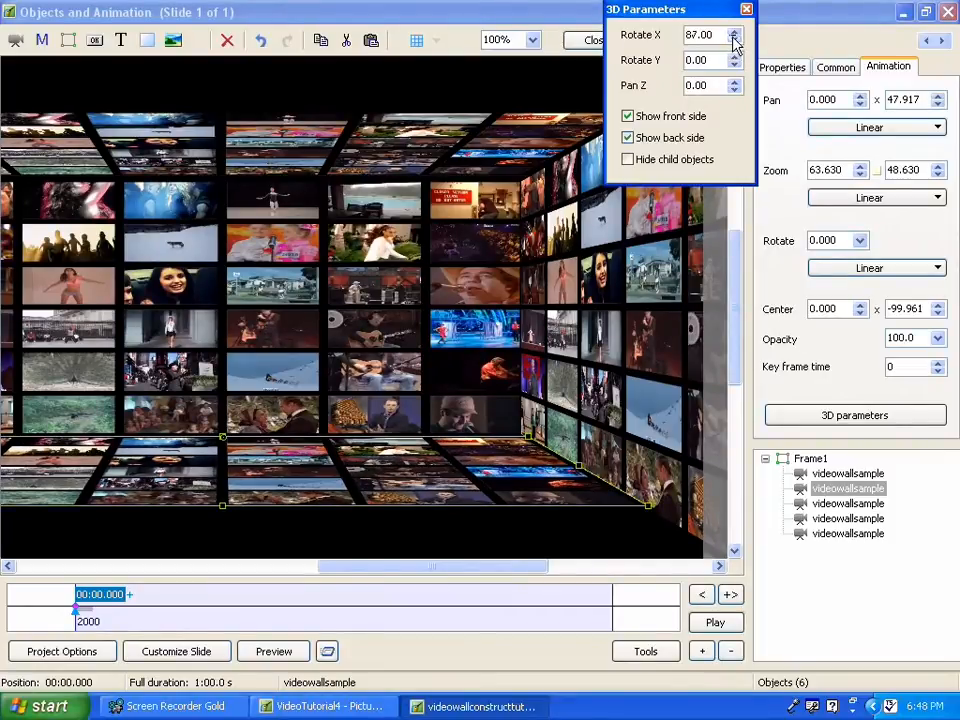
click(735, 41)
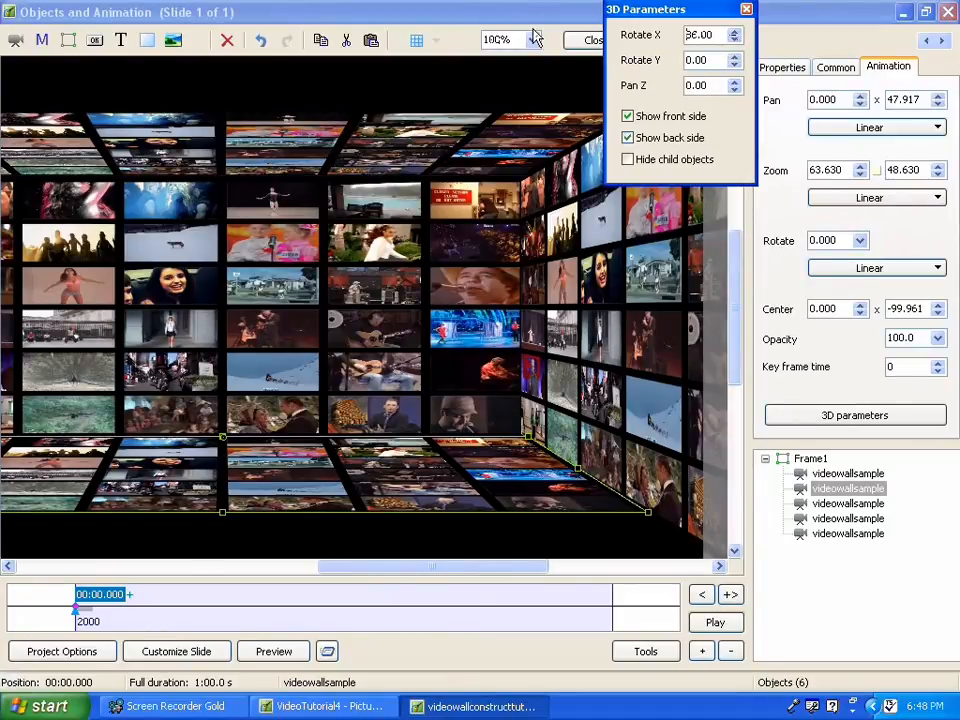
Step: Stretch the ceiling to a vertical zoom of about 80 and the floor to about 73 so they reach the slide's edges
click(532, 40)
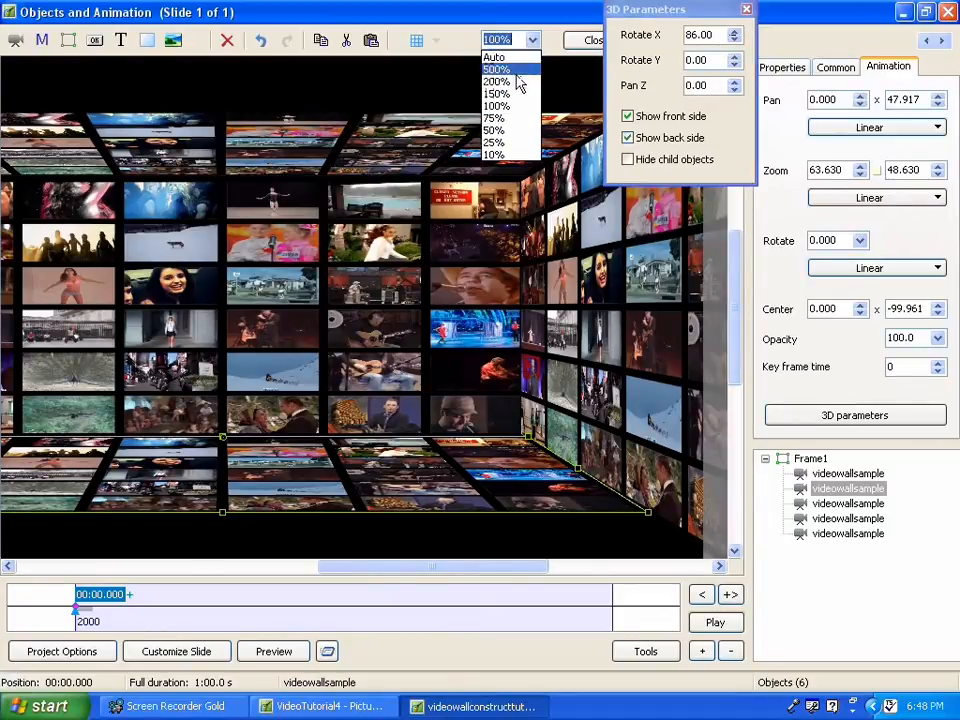
click(495, 130)
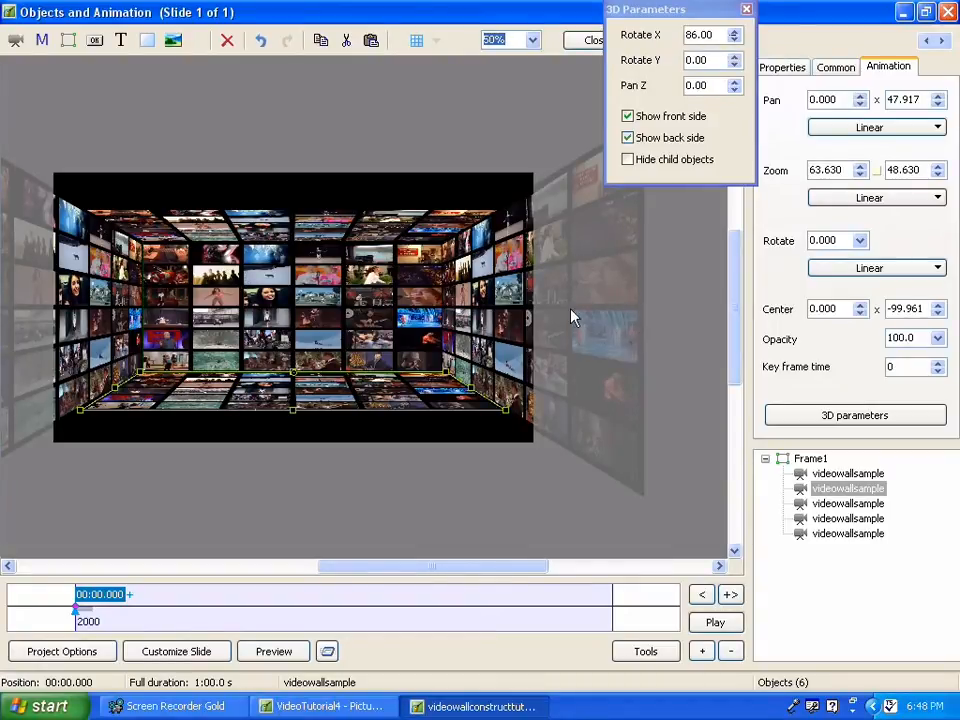
click(293, 220)
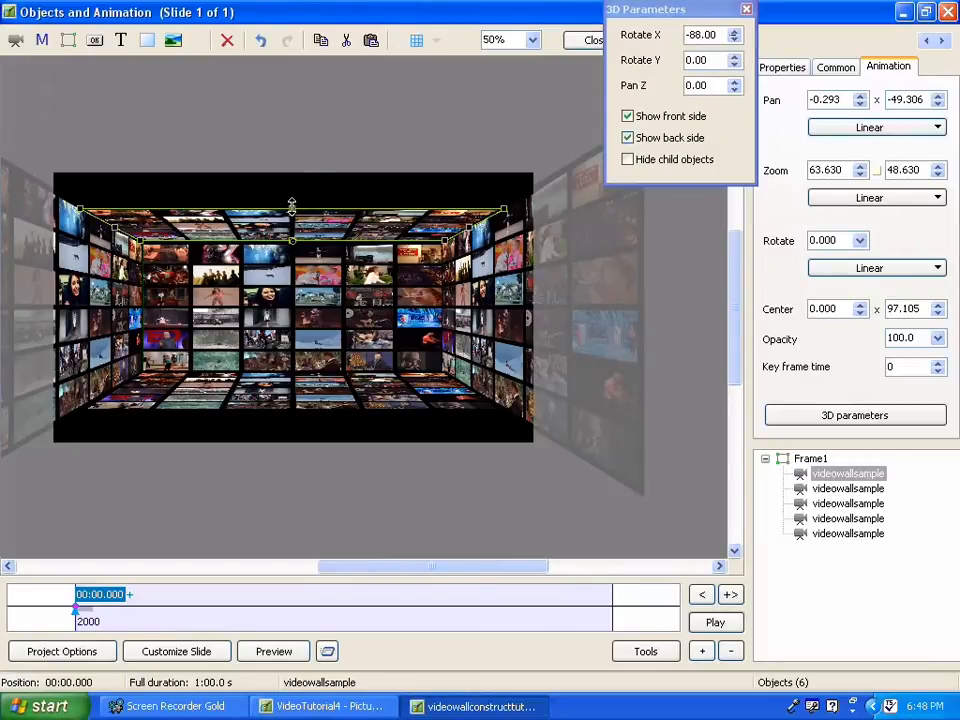
drag(291, 203, 285, 150)
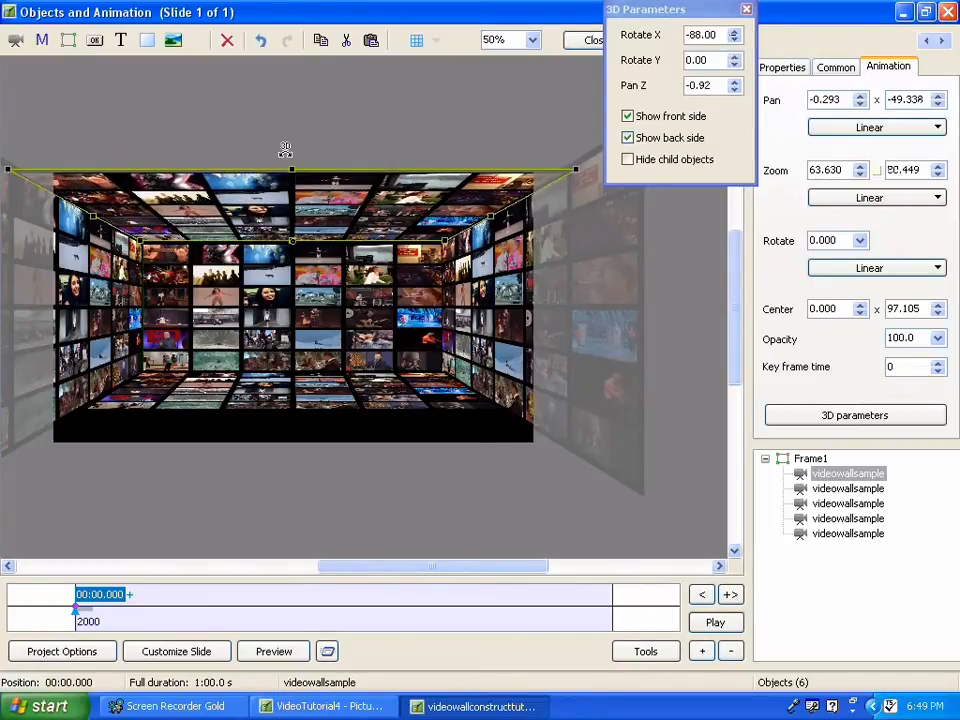
click(280, 400)
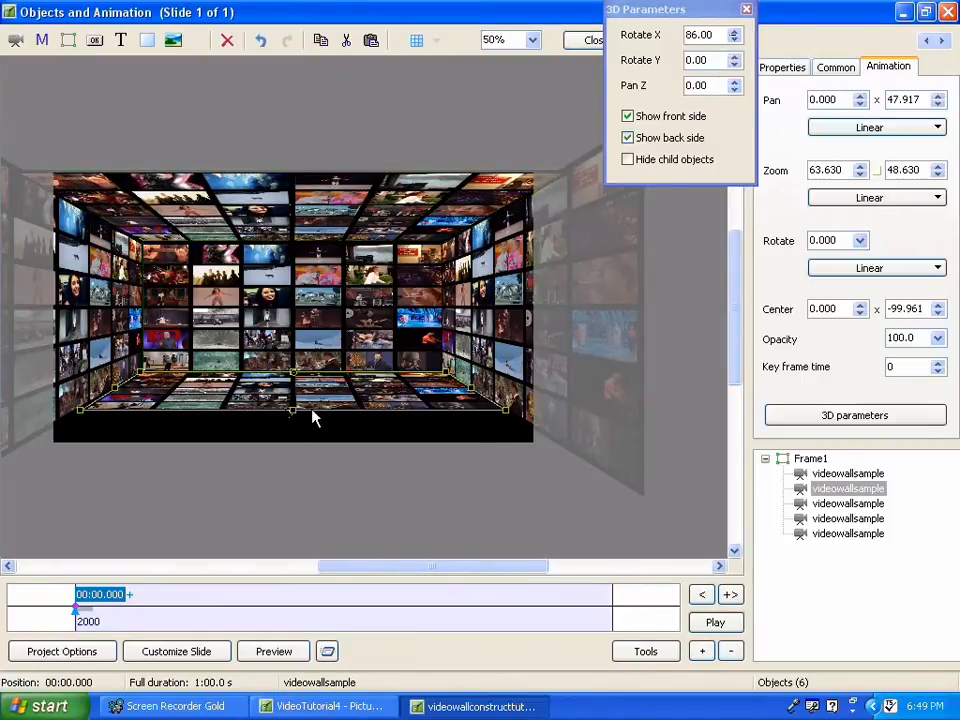
drag(293, 412, 292, 447)
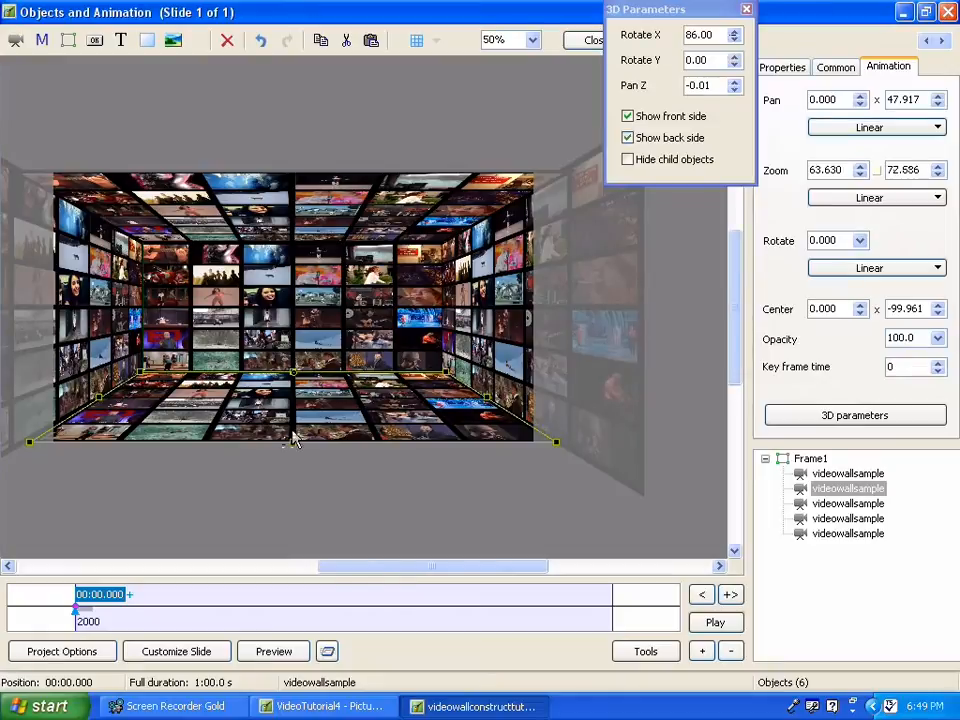
Step: Shorten the side walls to a horizontal zoom of about 52 for the right-hand one and 44 for the left-hand one
click(604, 350)
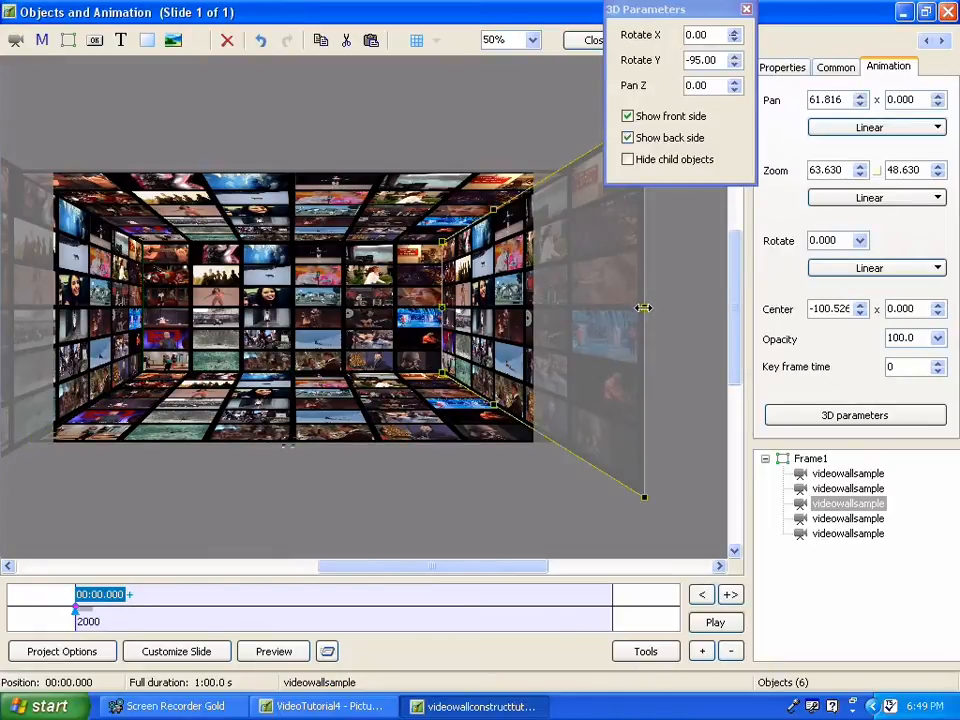
drag(642, 308, 562, 307)
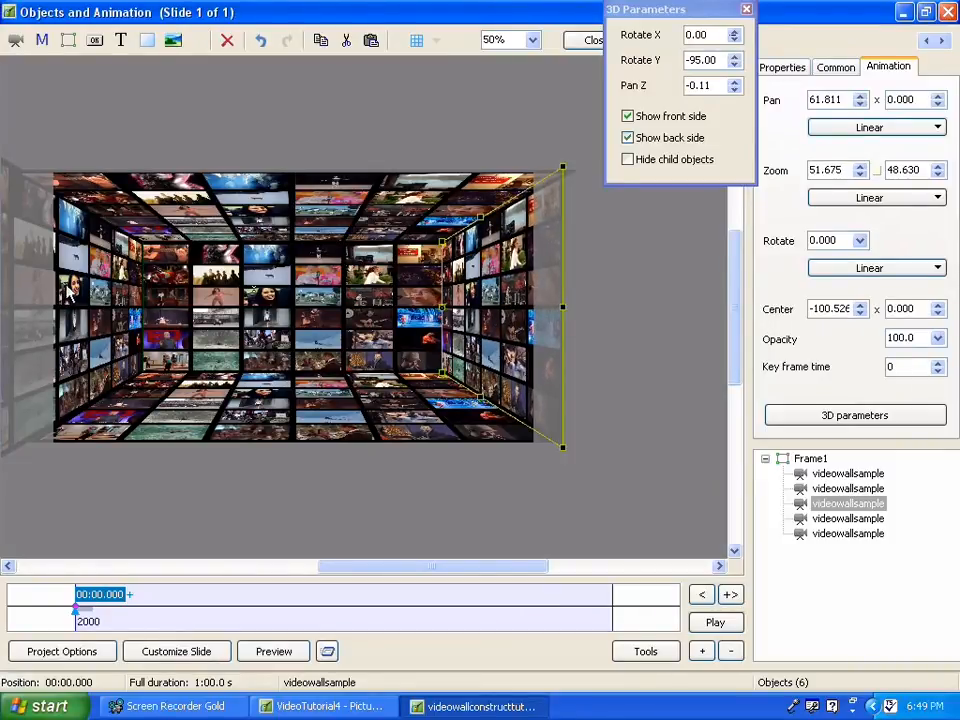
click(32, 285)
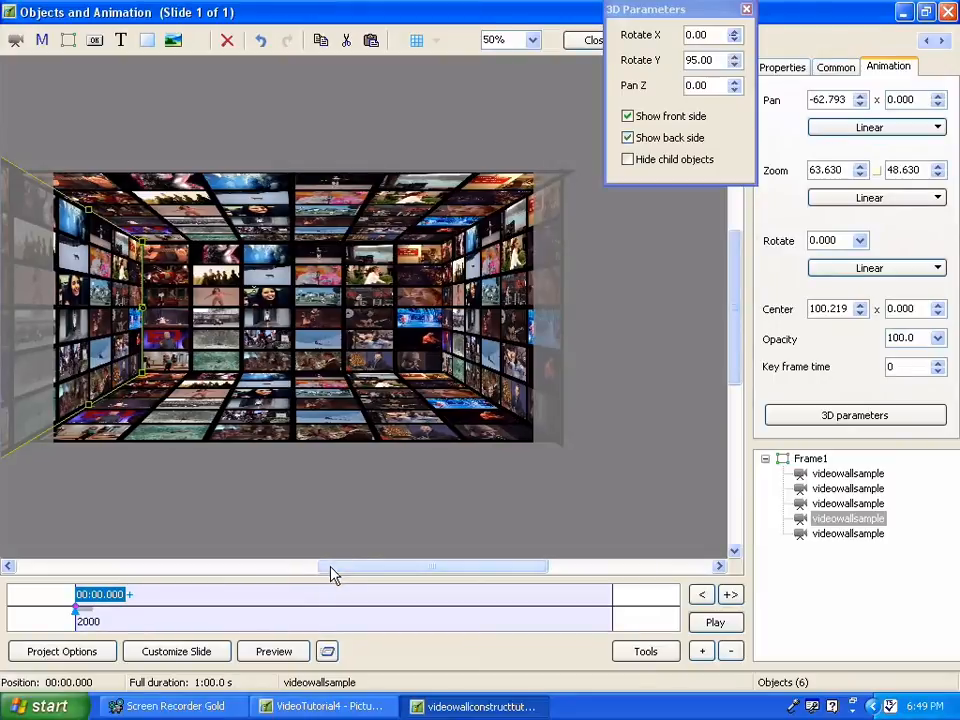
drag(333, 575, 229, 565)
drag(41, 308, 160, 308)
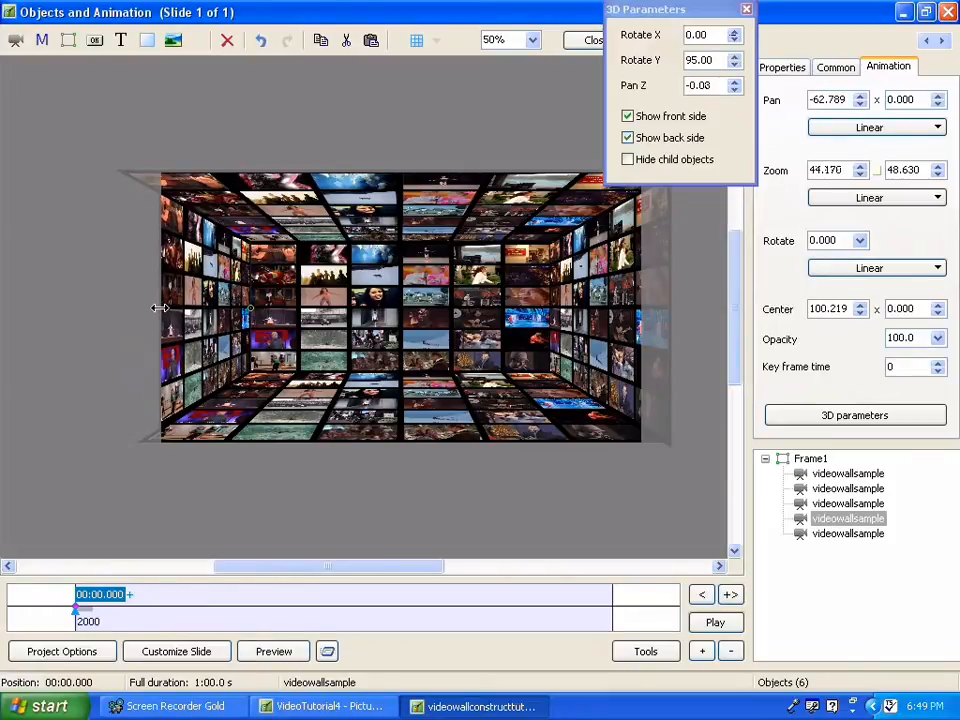
Step: Shorten the ceiling to a vertical zoom of about 55 and trim the right-hand wall to the slide's edge
click(212, 172)
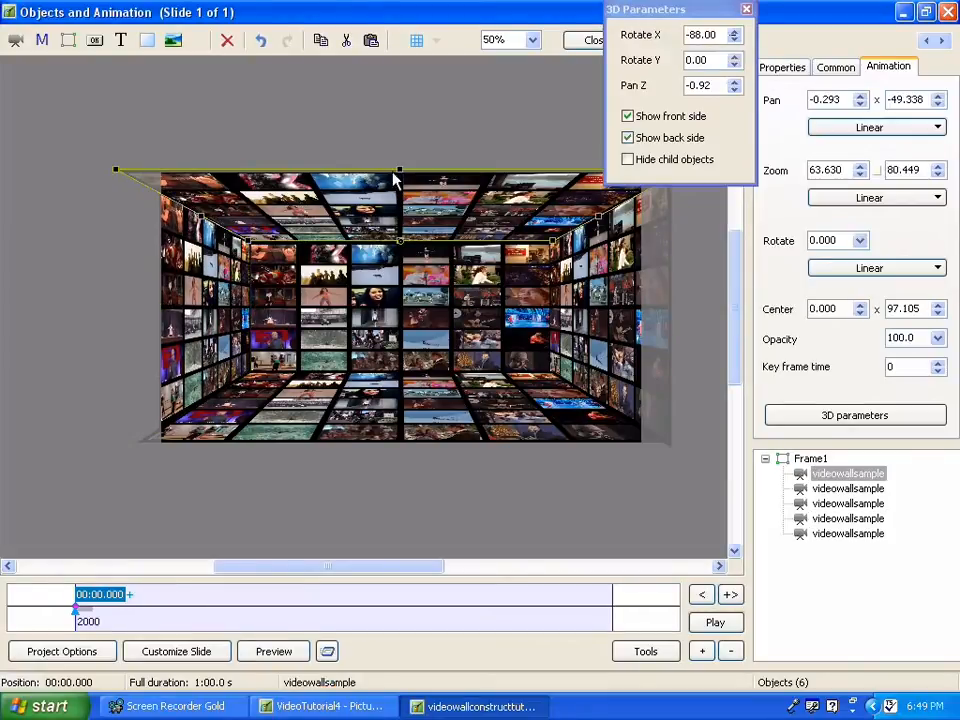
mouse_move(400, 172)
mouse_down()
mouse_move(408, 190)
mouse_move(405, 138)
mouse_move(400, 182)
mouse_up()
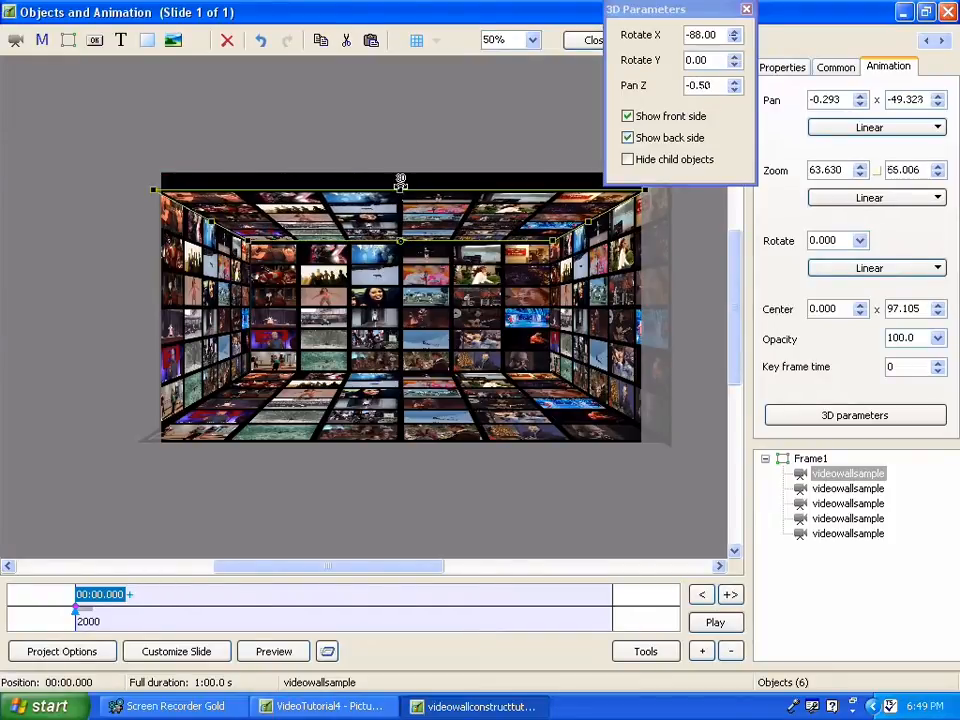
click(675, 291)
drag(676, 9, 840, 9)
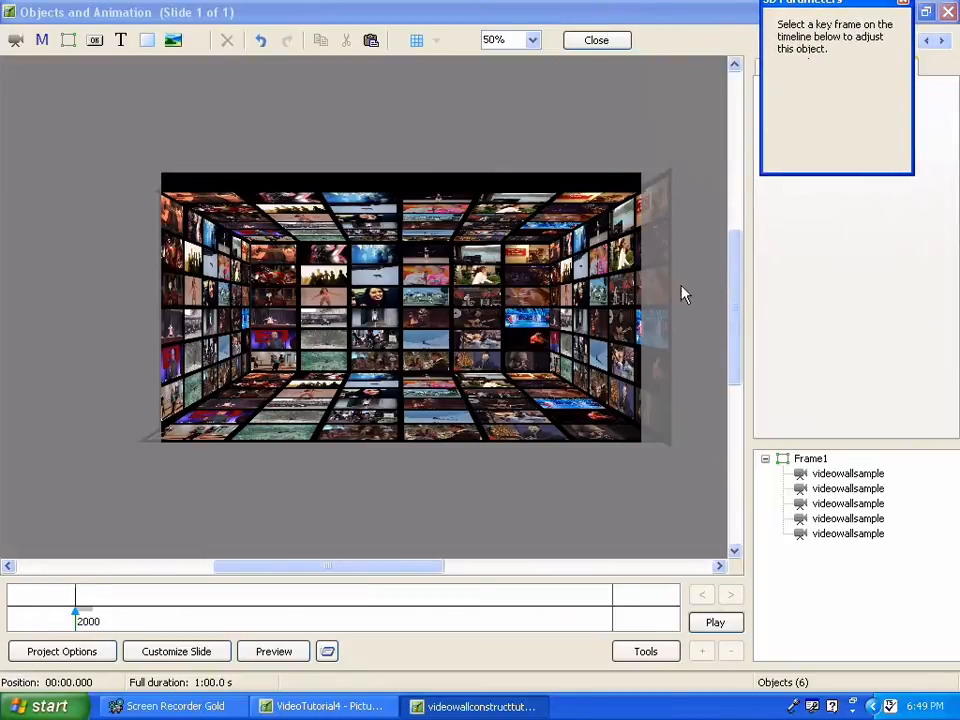
click(665, 310)
drag(670, 309, 640, 316)
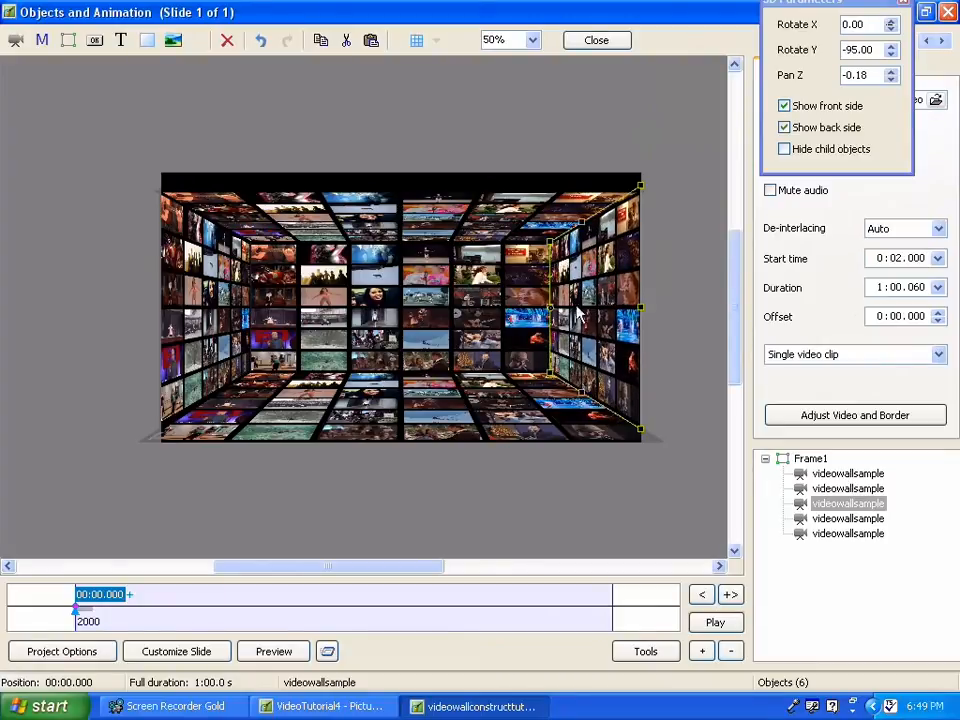
Step: Extend the floor video slightly outward and set its 3D Rotate X to 87
click(378, 423)
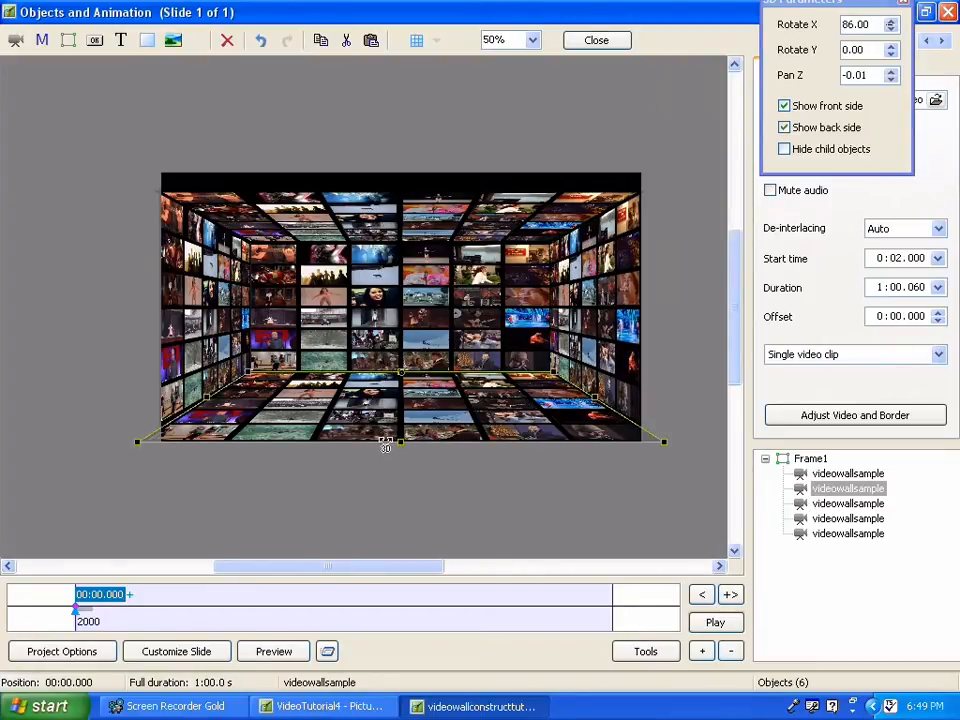
drag(400, 442, 400, 443)
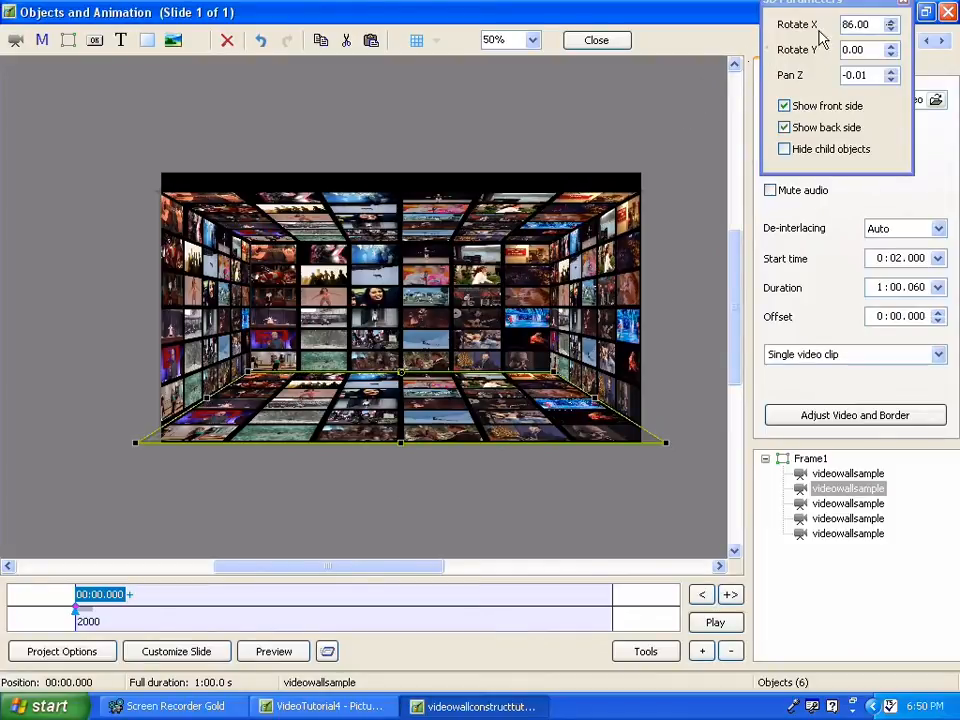
click(892, 23)
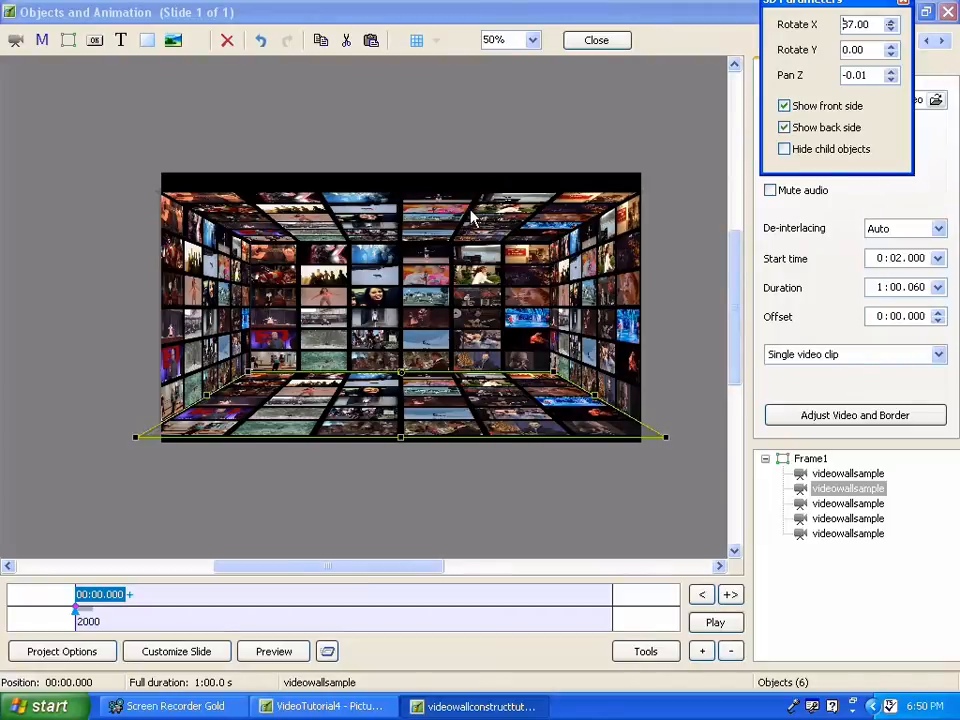
Step: Enlarge Frame1 to a zoom of about 107 so the room fills the slide, and preview the result
click(803, 458)
mouse_move(403, 171)
mouse_down()
mouse_move(401, 154)
mouse_move(401, 171)
mouse_move(401, 163)
mouse_up()
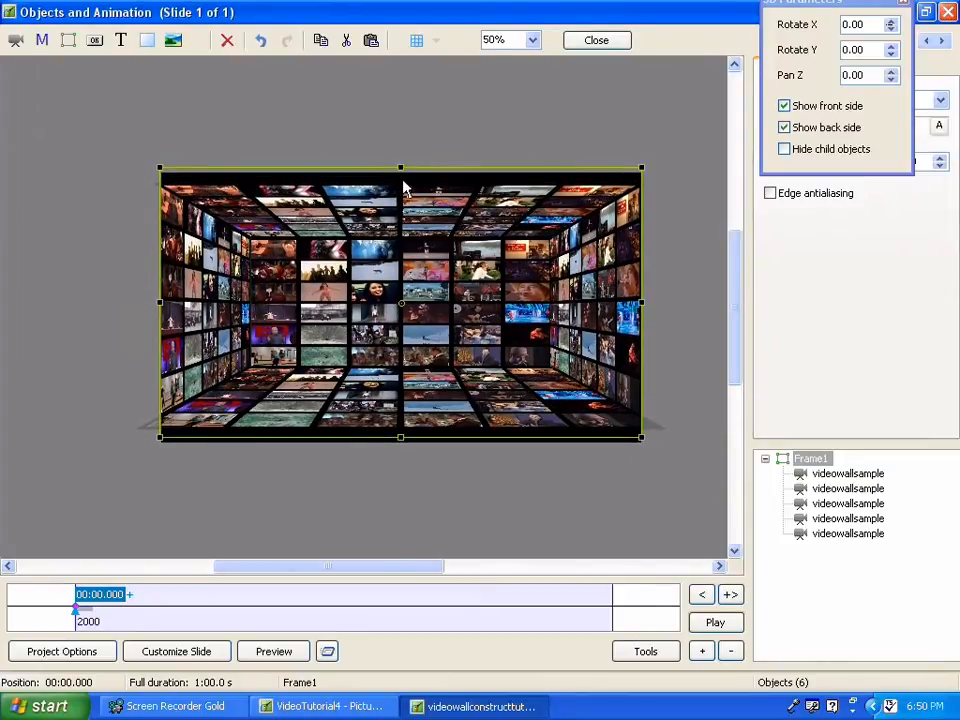
drag(401, 168, 400, 160)
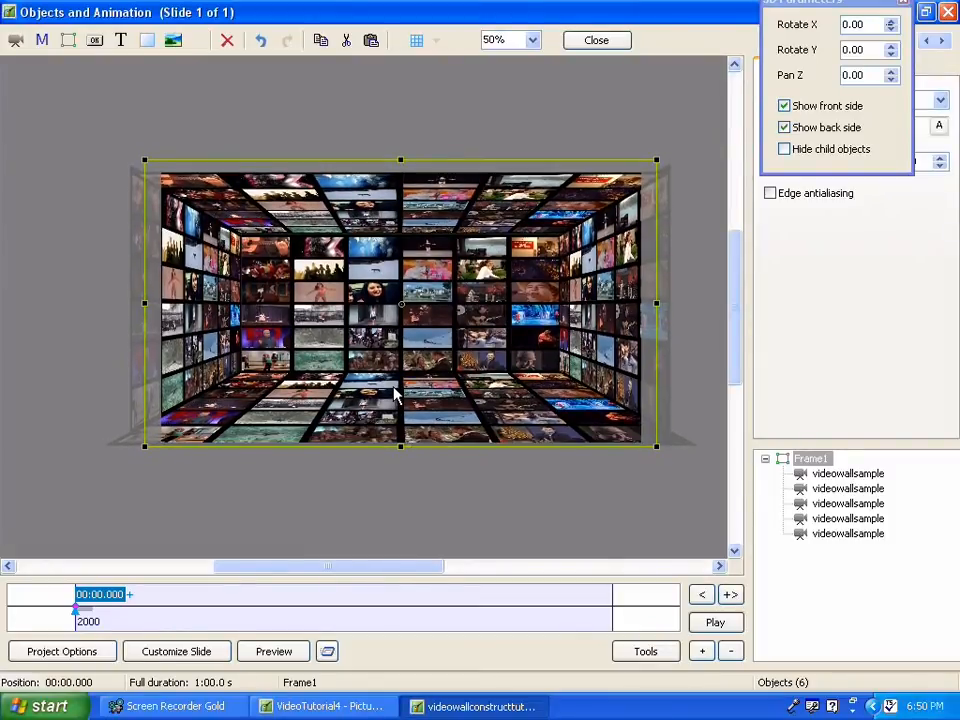
drag(401, 158, 402, 160)
click(276, 655)
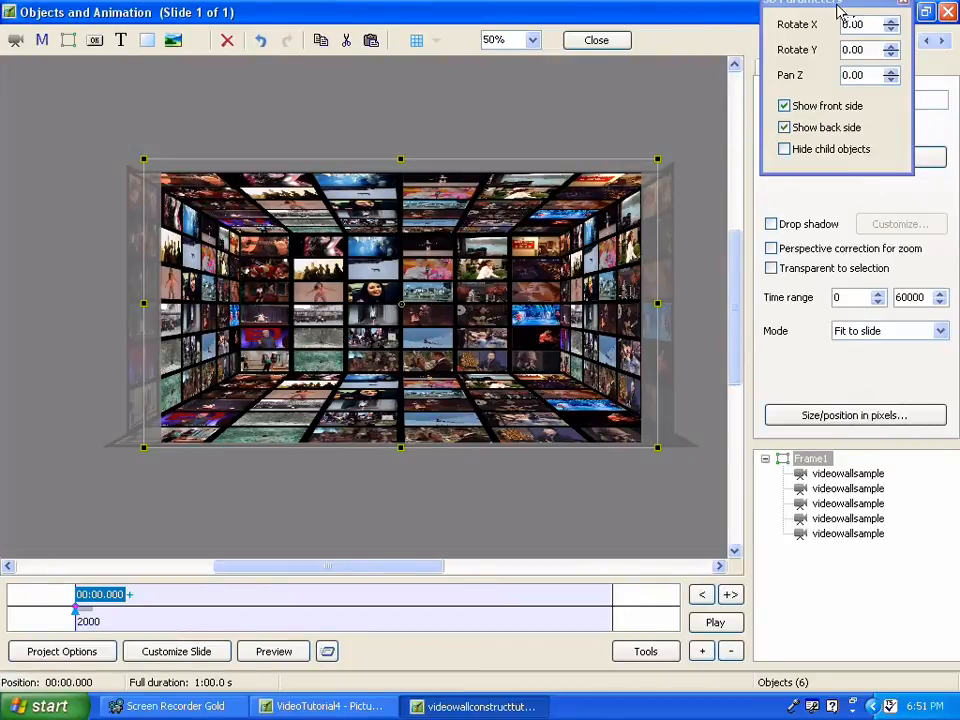
Step: Push the whole room back in depth by setting Frame1's 3D Pan Z to 72
drag(795, 6, 692, 14)
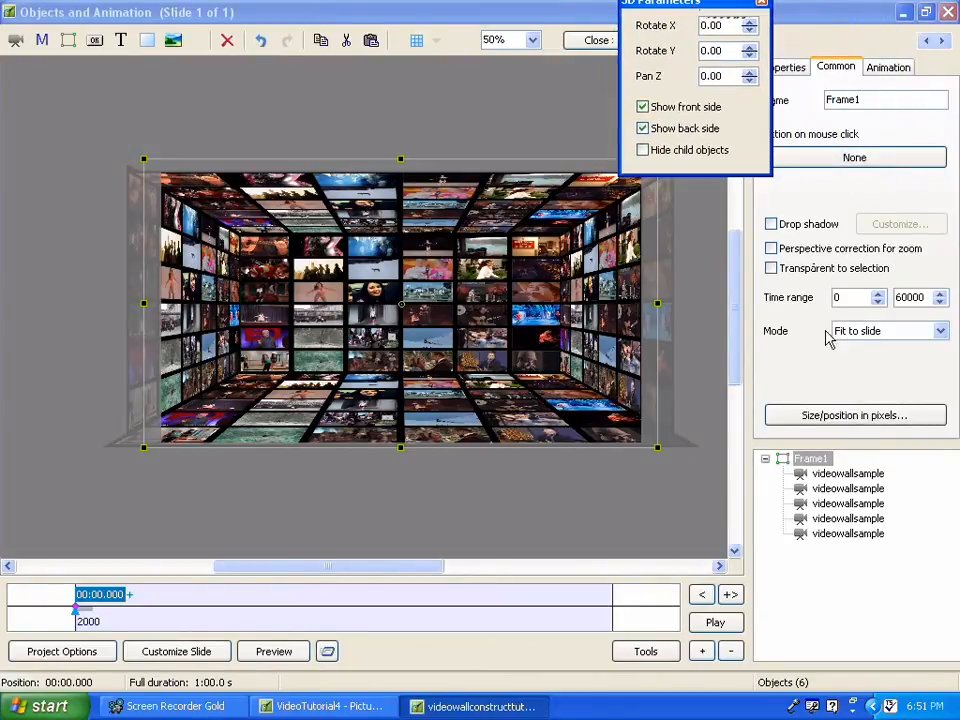
click(886, 67)
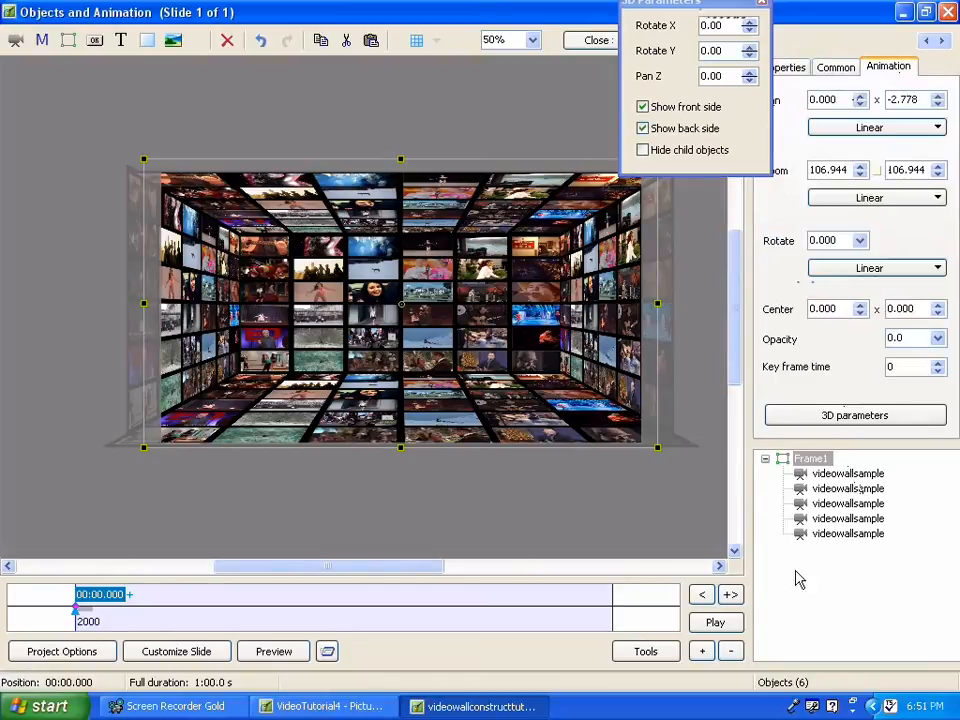
click(855, 416)
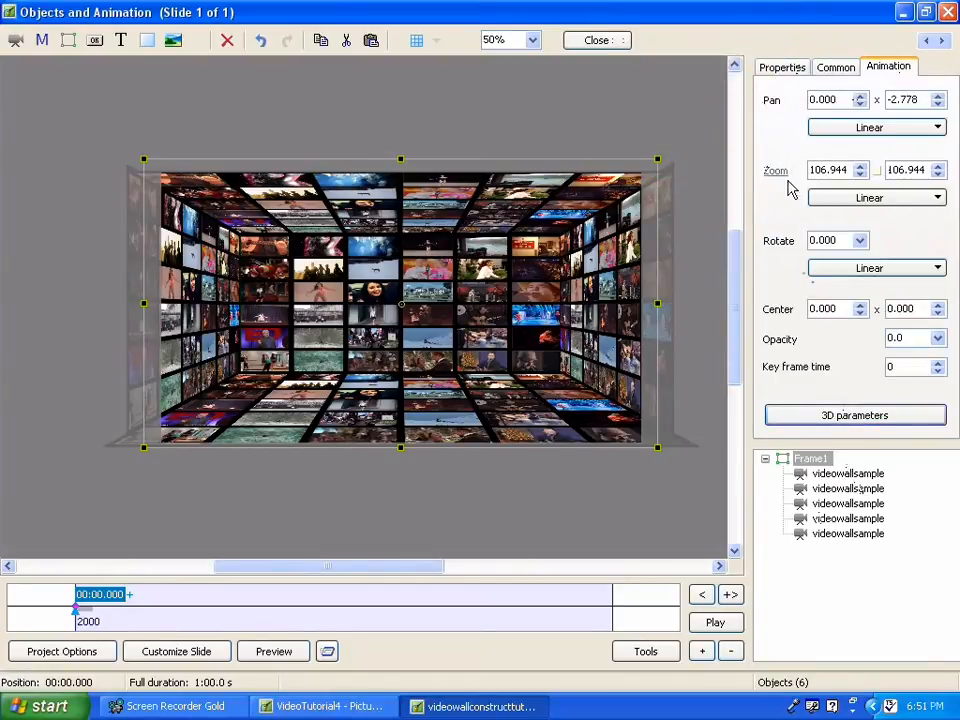
click(838, 418)
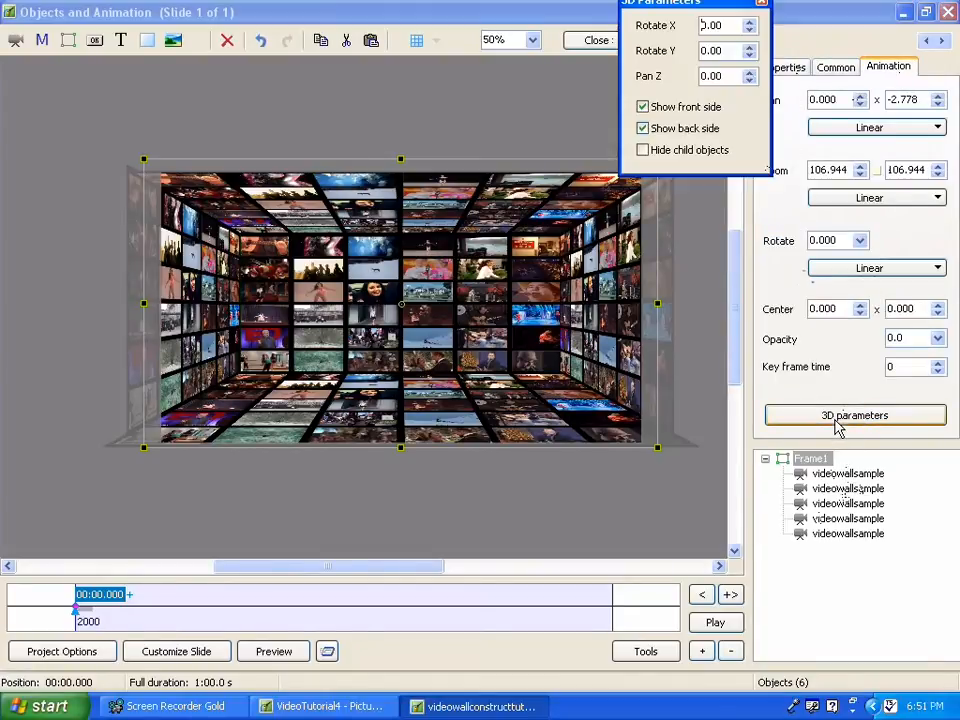
click(749, 81)
click(749, 81)
click(749, 81)
click(749, 81)
click(749, 81)
click(749, 81)
click(749, 81)
click(748, 73)
click(748, 73)
click(748, 73)
click(748, 73)
click(748, 73)
click(748, 73)
click(748, 73)
click(748, 73)
click(748, 73)
click(748, 73)
click(748, 73)
click(748, 73)
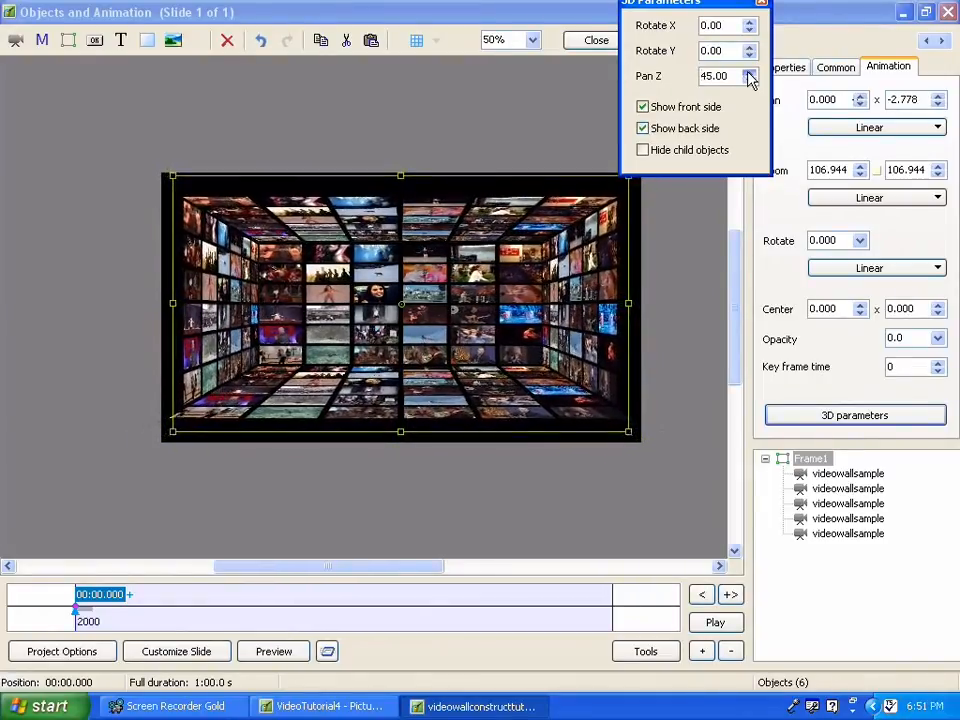
click(748, 73)
click(748, 73)
click(748, 73)
click(748, 73)
click(748, 73)
click(748, 73)
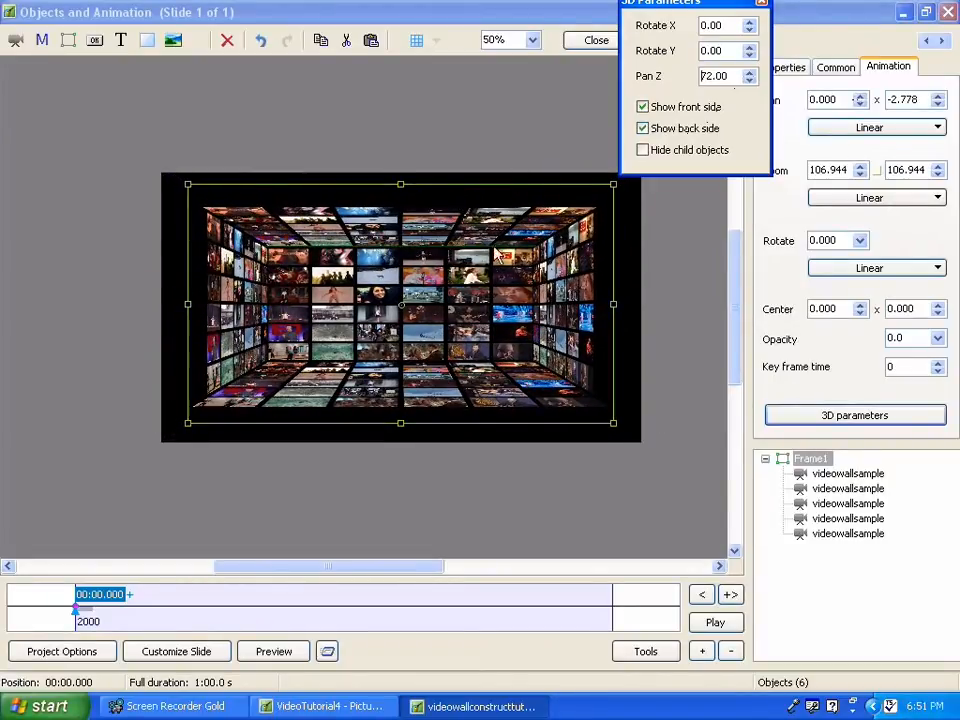
Step: Stretch the ceiling's front edge up to the slide's upper edge and the right-hand wall just past the slide's side
click(431, 221)
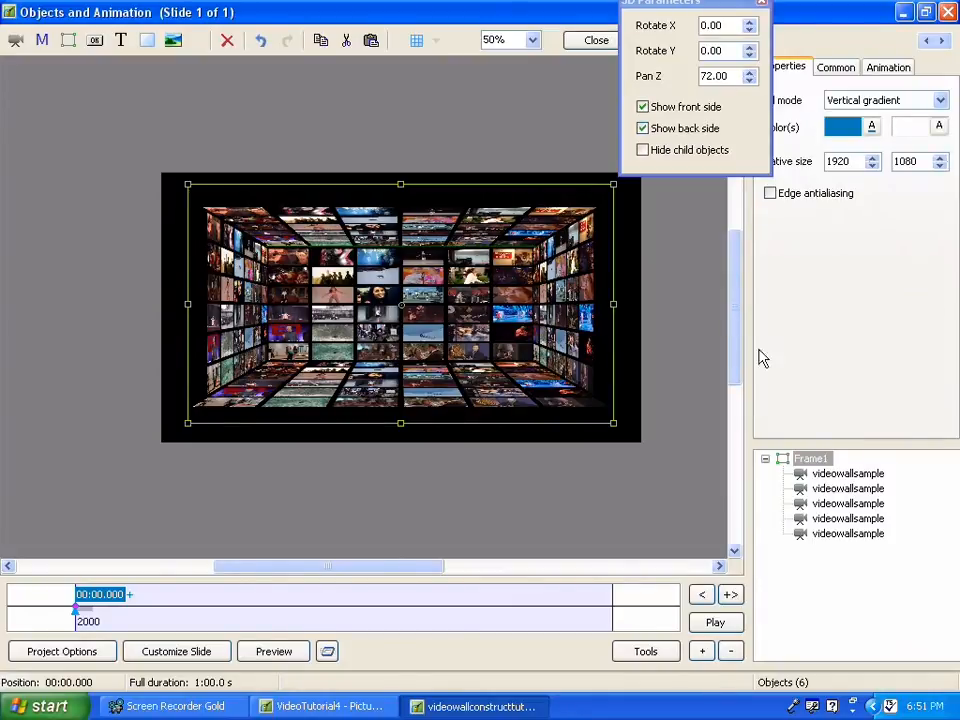
click(848, 473)
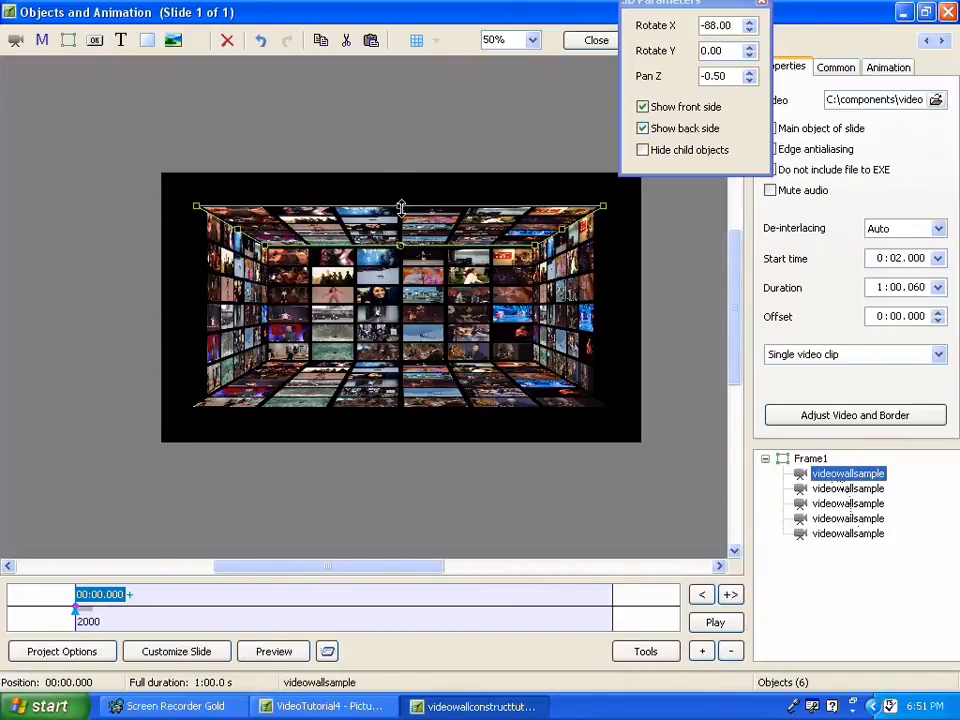
drag(398, 204, 381, 148)
click(563, 323)
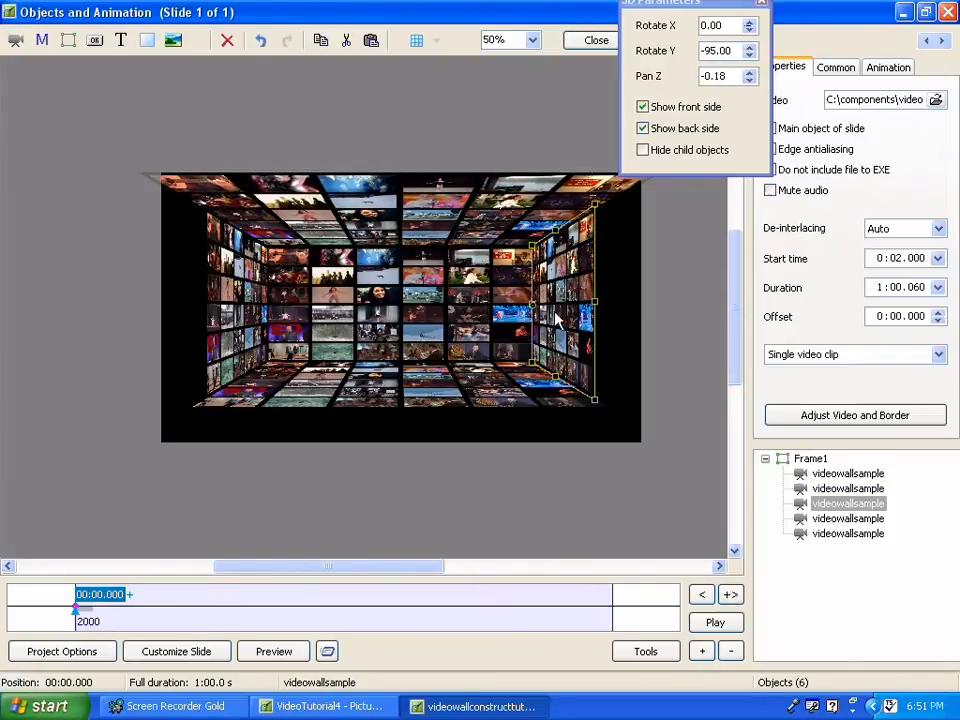
drag(614, 303, 668, 302)
Step: Stretch the floor and the left-hand wall out to the slide's edges and preview the finished room
click(448, 462)
click(401, 400)
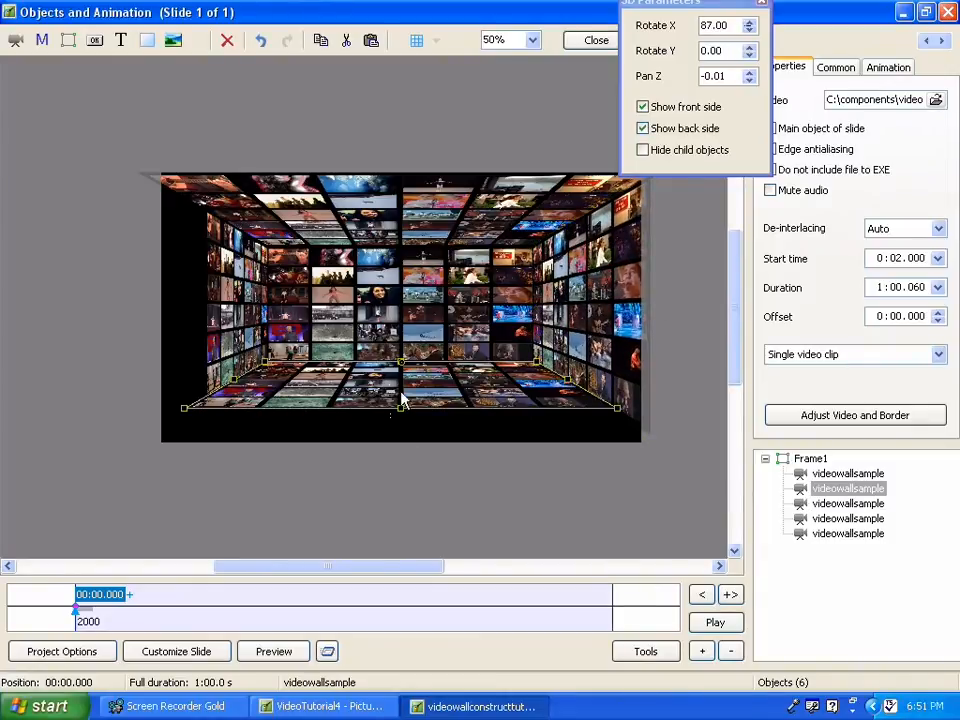
drag(401, 410, 401, 443)
click(190, 300)
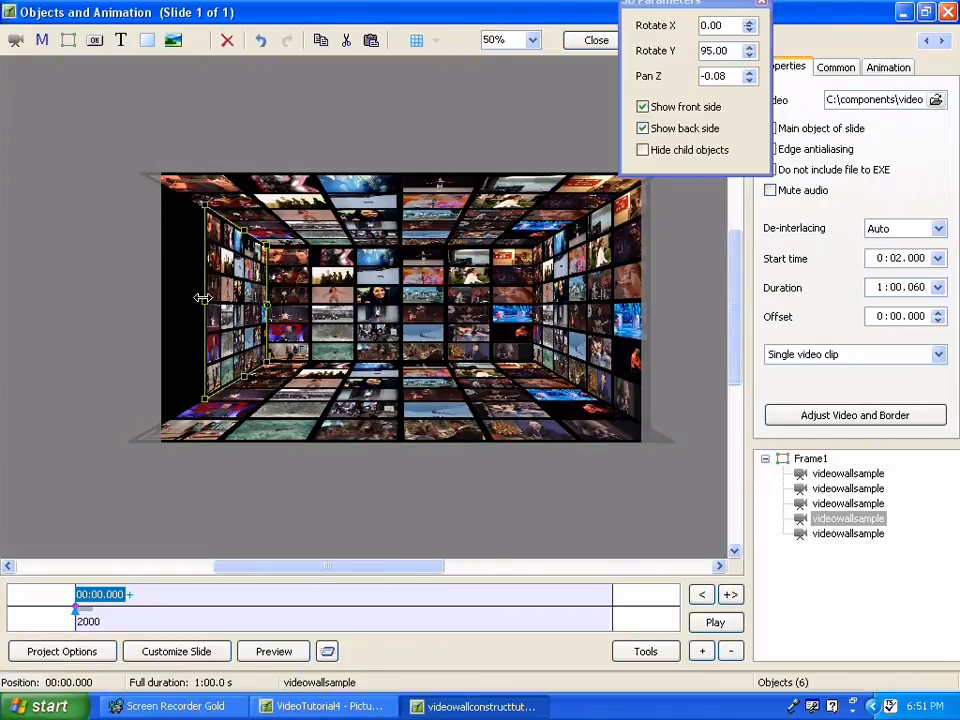
drag(197, 299, 137, 300)
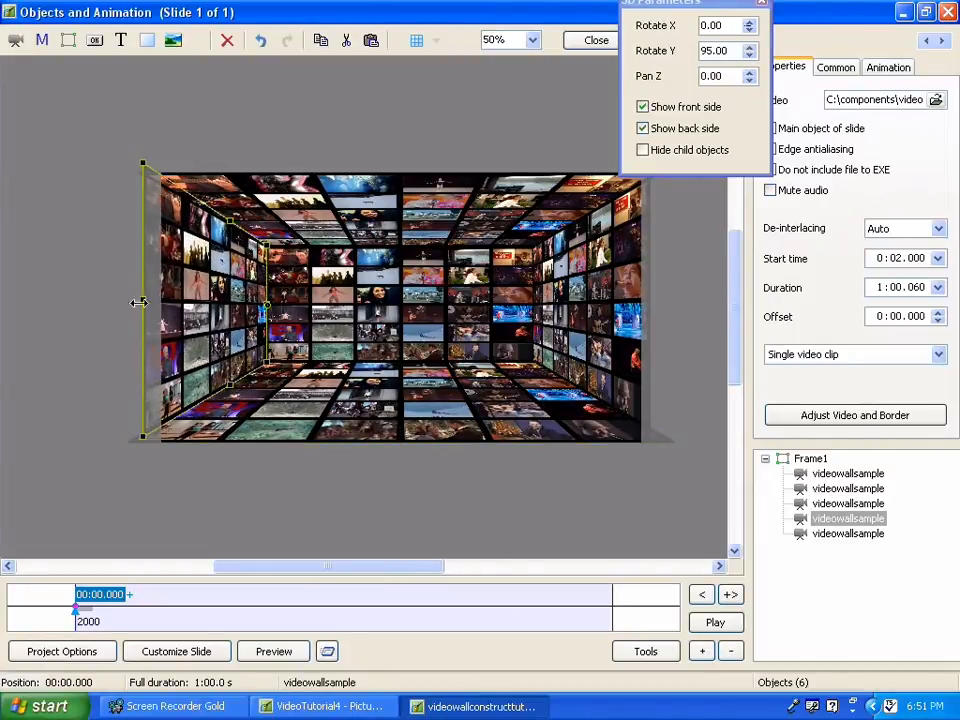
click(274, 651)
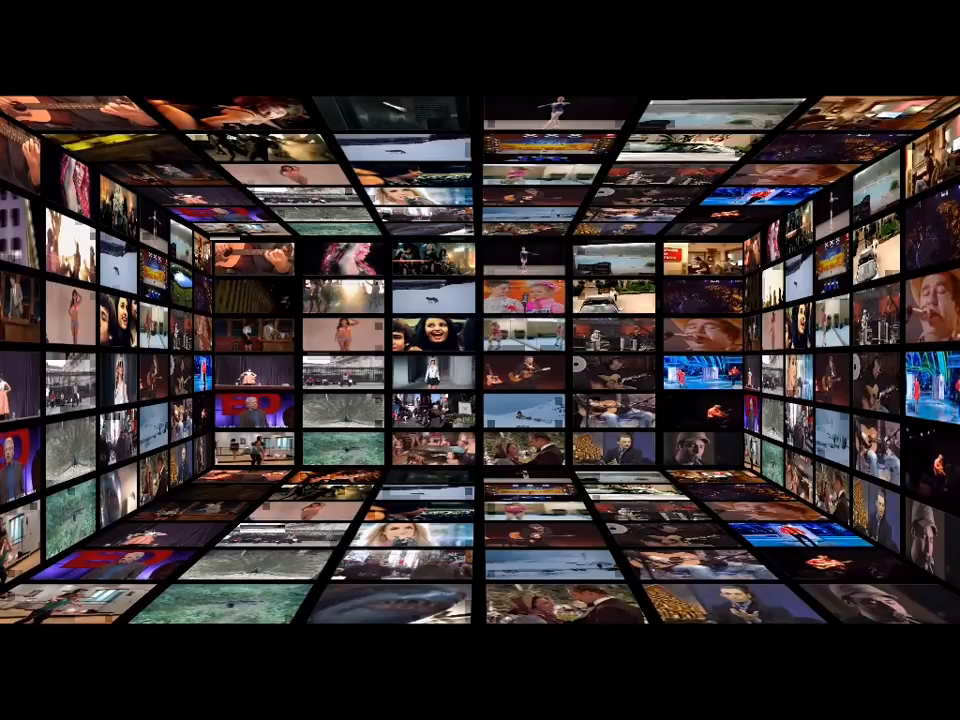
key(Escape)
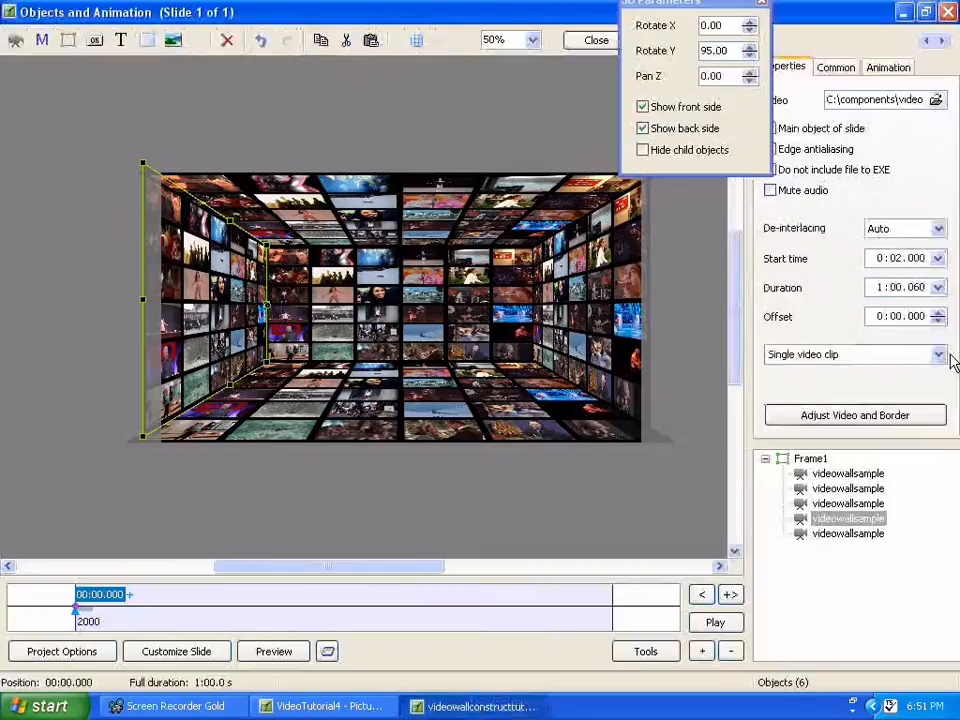